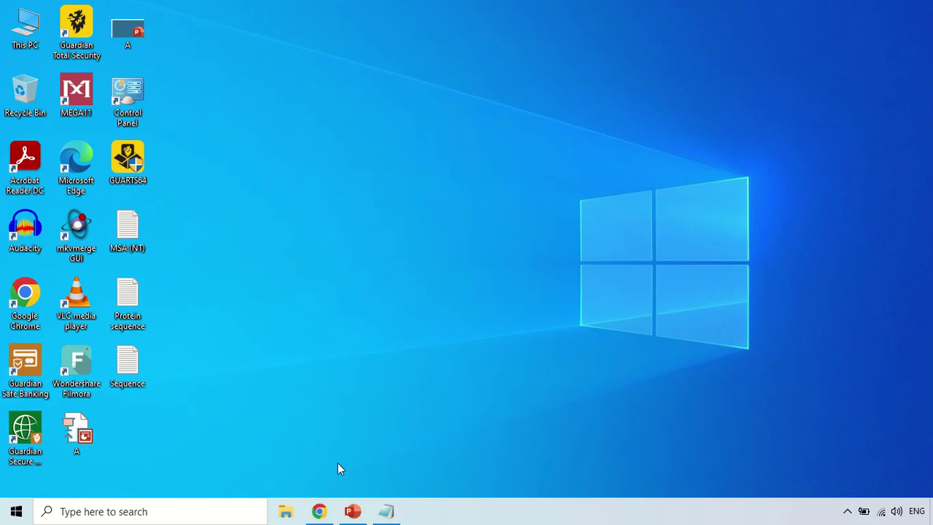
Step: In Chrome, search Google for 'muscle ebi' and open the EMBL-EBI MUSCLE result
{"action": "left_click", "coordinate": [320, 511]}
{"action": "left_click", "coordinate": [412, 190]}
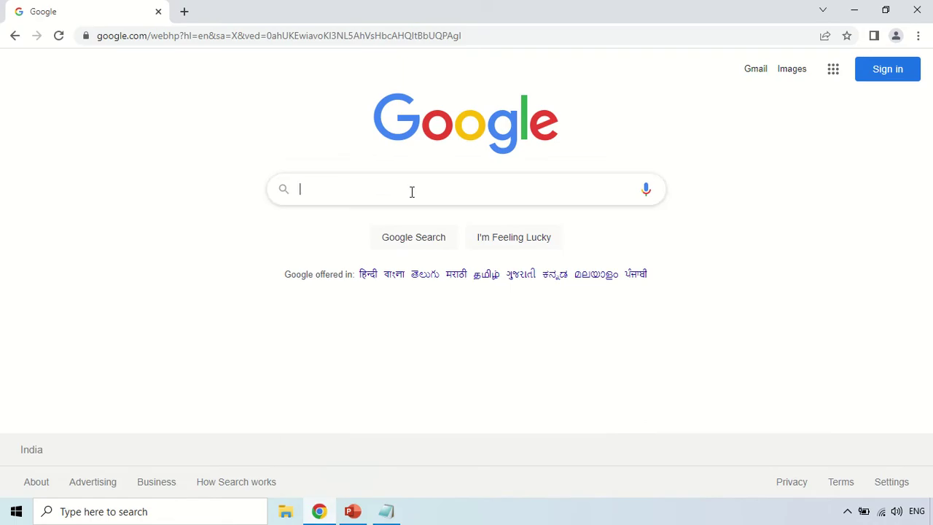
{"action": "type", "text": "mu"}
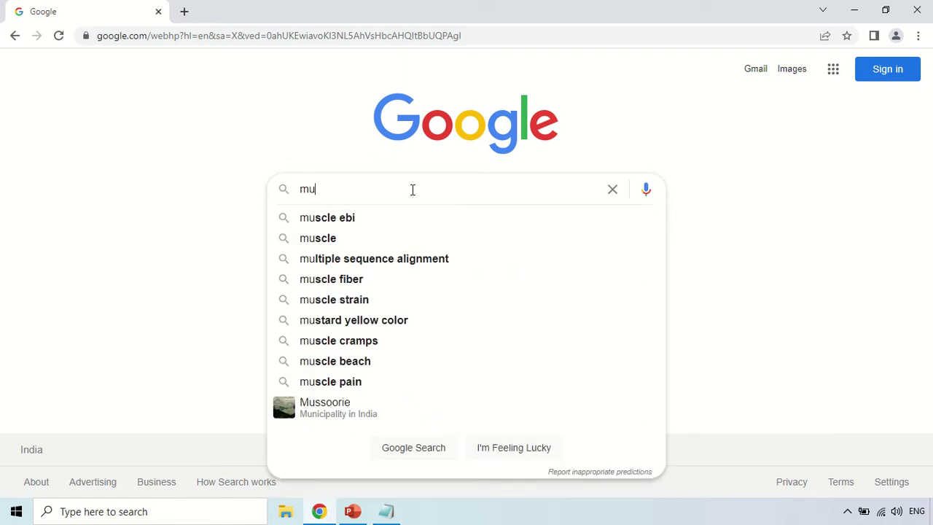
{"action": "left_click", "coordinate": [389, 216]}
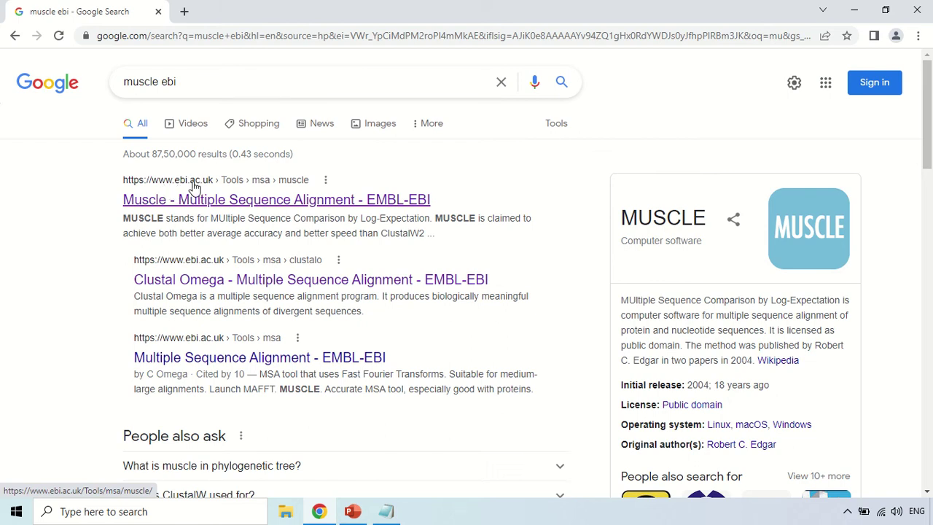
{"action": "left_click", "coordinate": [230, 201]}
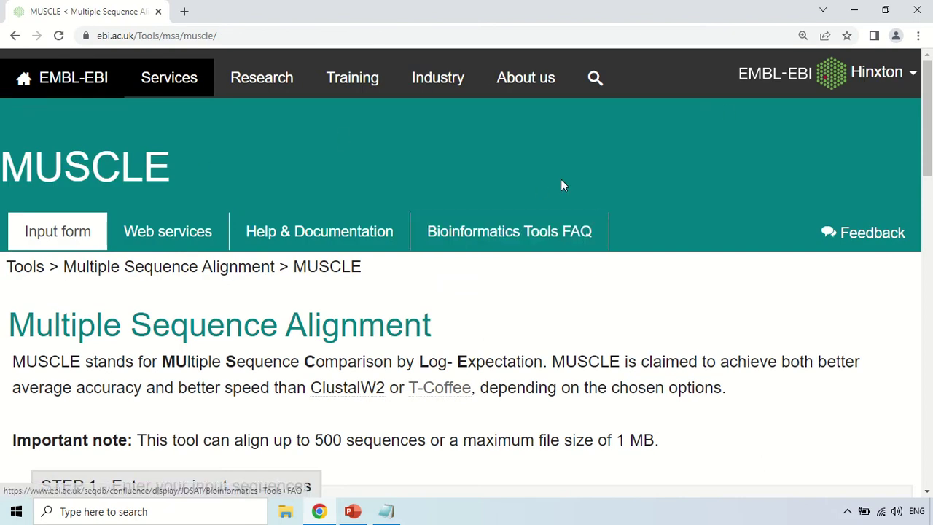
Step: Highlight the words 'MUSCLE', 'MUltiple Sequence Comparison by Log-Expectation' in the tool description
{"action": "scroll", "coordinate": [561, 182], "scroll_direction": "down", "scroll_amount": 1}
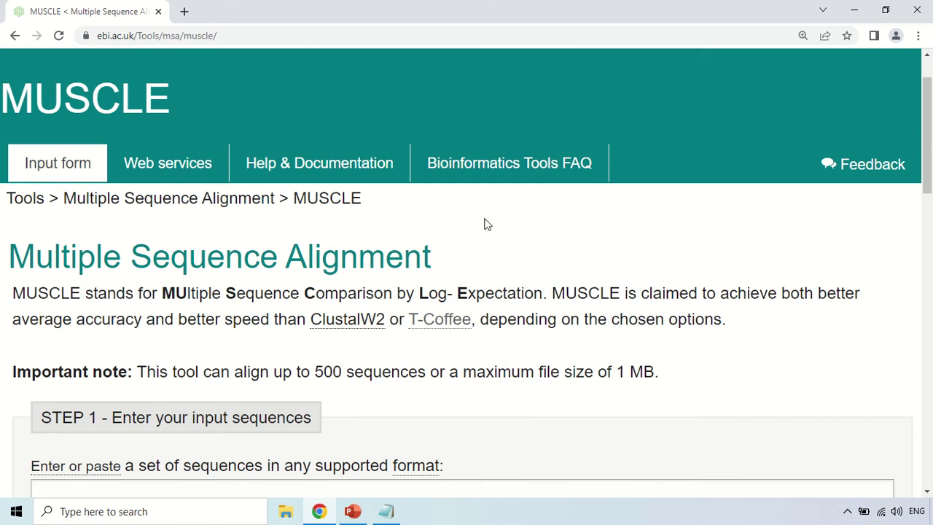
{"action": "double_click", "coordinate": [49, 291]}
{"action": "left_click", "coordinate": [118, 320]}
{"action": "double_click", "coordinate": [196, 293]}
{"action": "double_click", "coordinate": [248, 293]}
{"action": "double_click", "coordinate": [363, 293]}
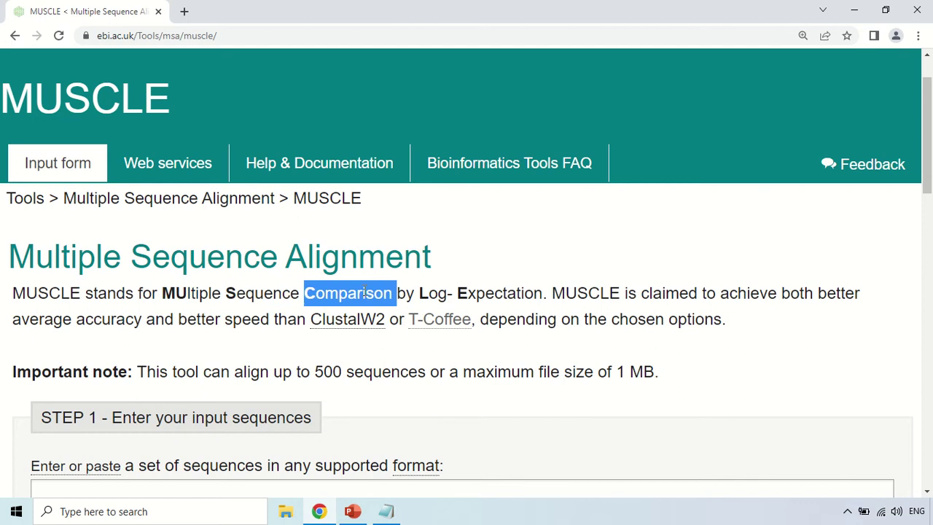
{"action": "left_click_drag", "start_coordinate": [419, 293], "coordinate": [543, 293]}
{"action": "left_click", "coordinate": [468, 263]}
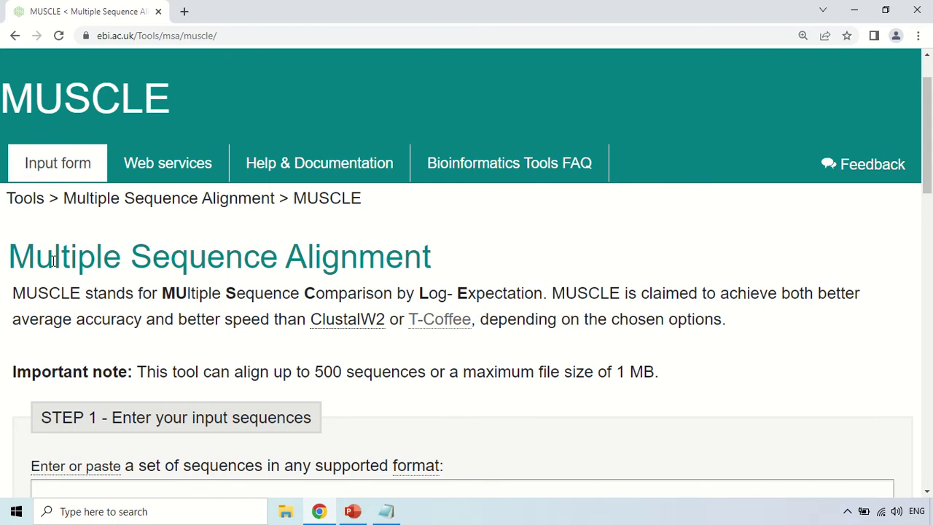
Step: Highlight the Multiple Sequence Alignment heading, then scroll down to the STEP 1 box
{"action": "left_click_drag", "start_coordinate": [9, 261], "coordinate": [450, 271]}
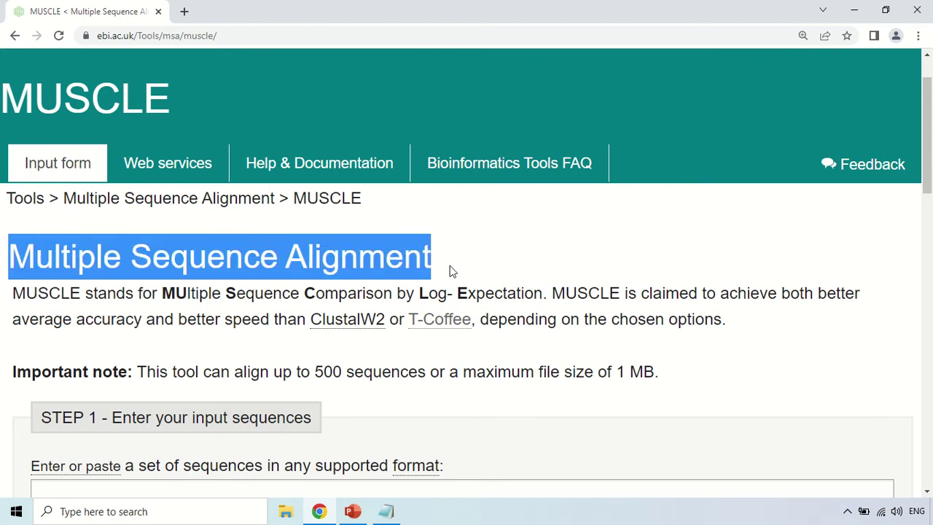
{"action": "left_click", "coordinate": [474, 262]}
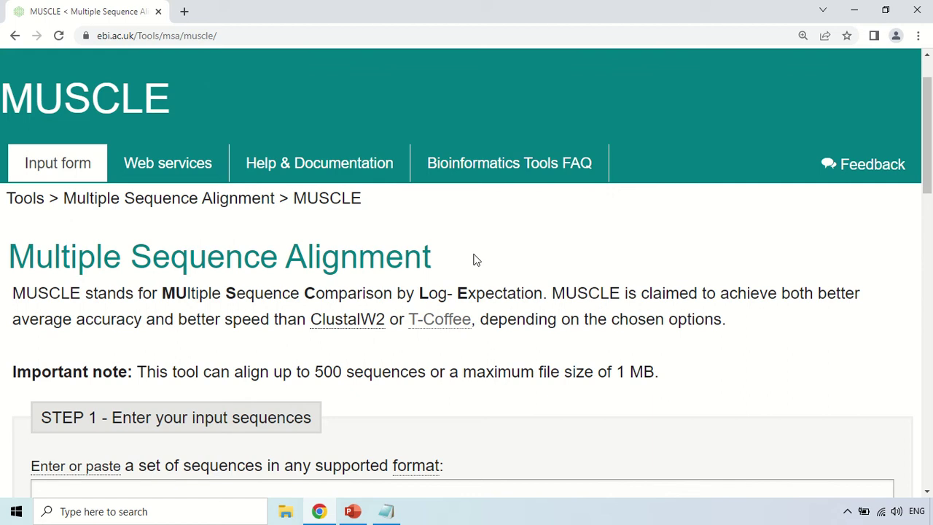
{"action": "scroll", "coordinate": [474, 261], "scroll_direction": "down", "scroll_amount": 3}
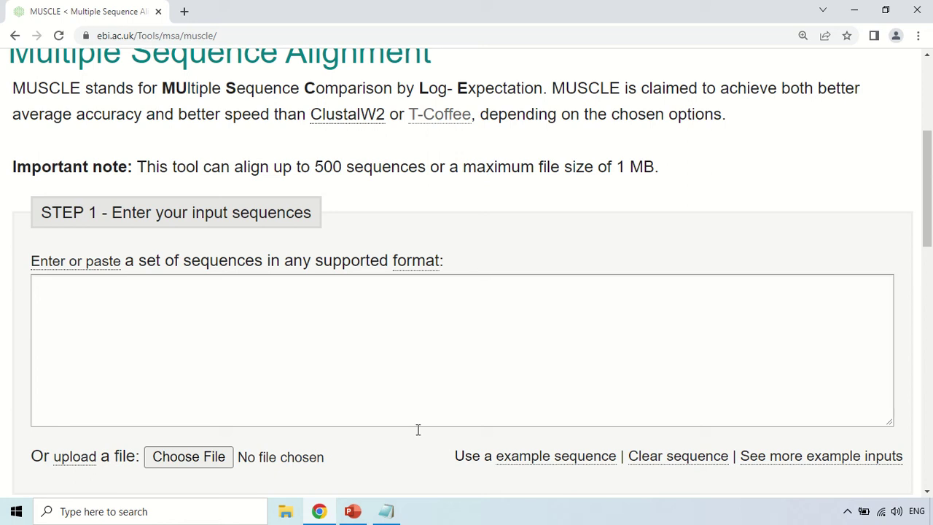
Step: Select all the DNA sequences in the MSA (NT) Notepad file and copy them
{"action": "left_click", "coordinate": [387, 512]}
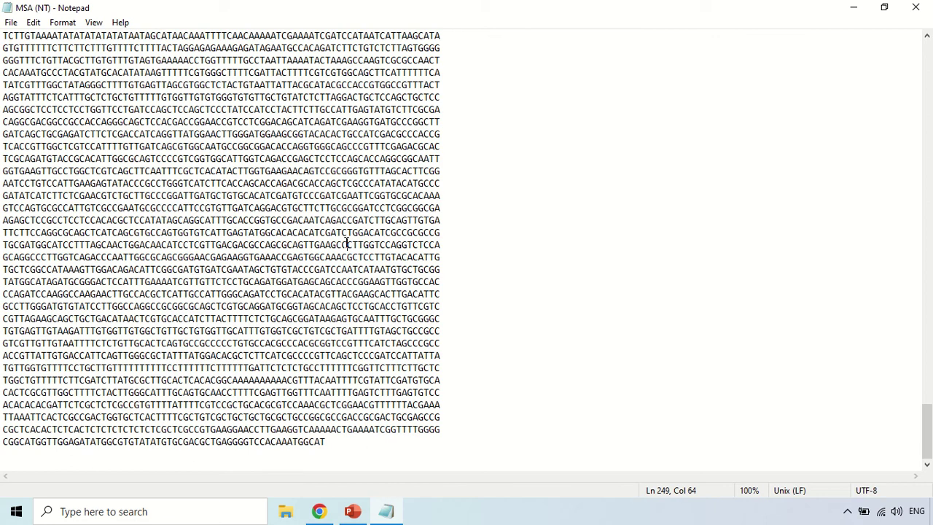
{"action": "key", "text": "ctrl+a"}
{"action": "right_click", "coordinate": [321, 137]}
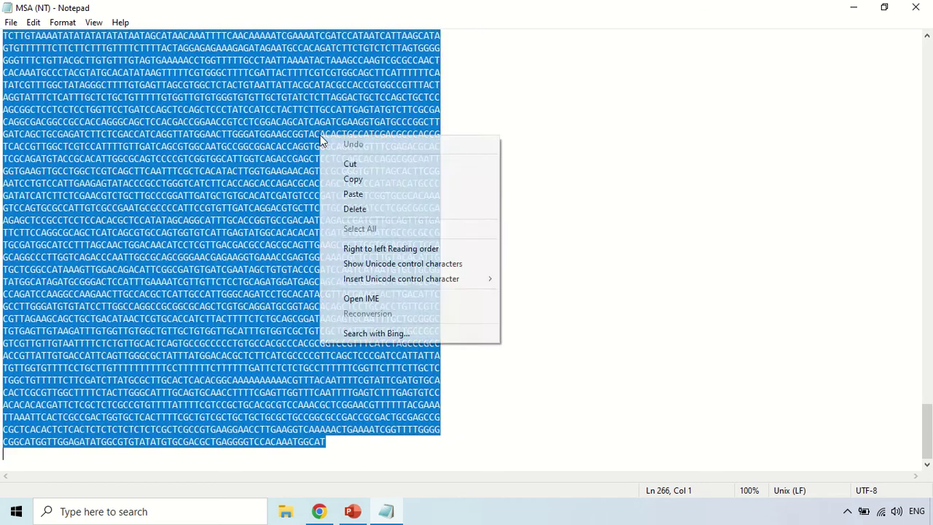
{"action": "left_click", "coordinate": [359, 181]}
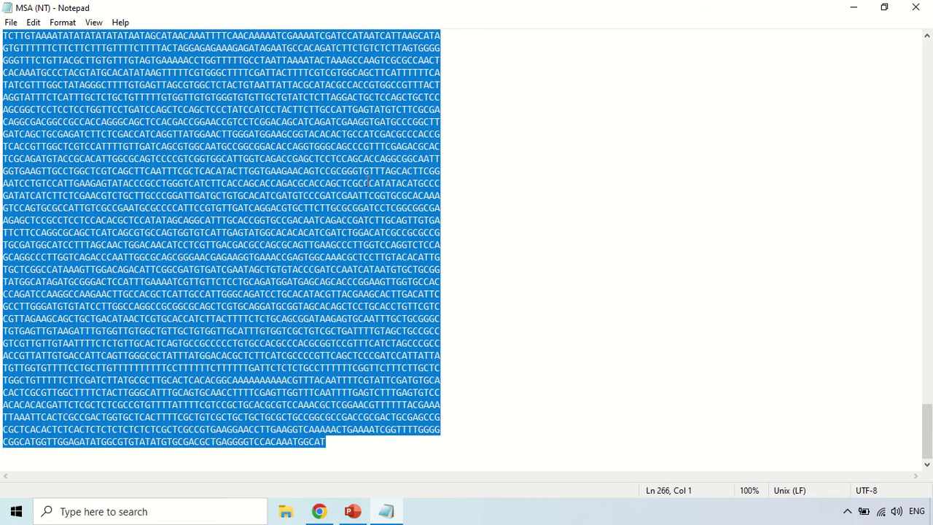
{"action": "left_click", "coordinate": [368, 183]}
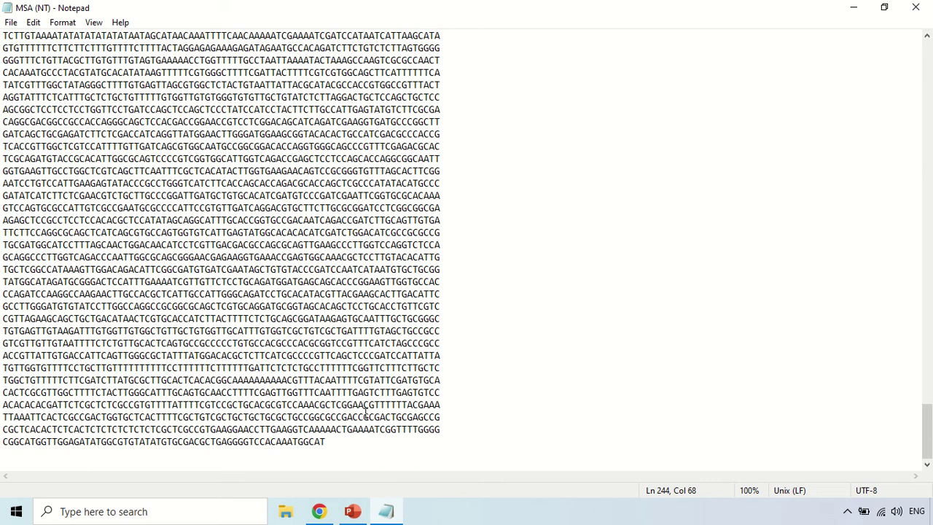
{"action": "mouse_move", "coordinate": [323, 514]}
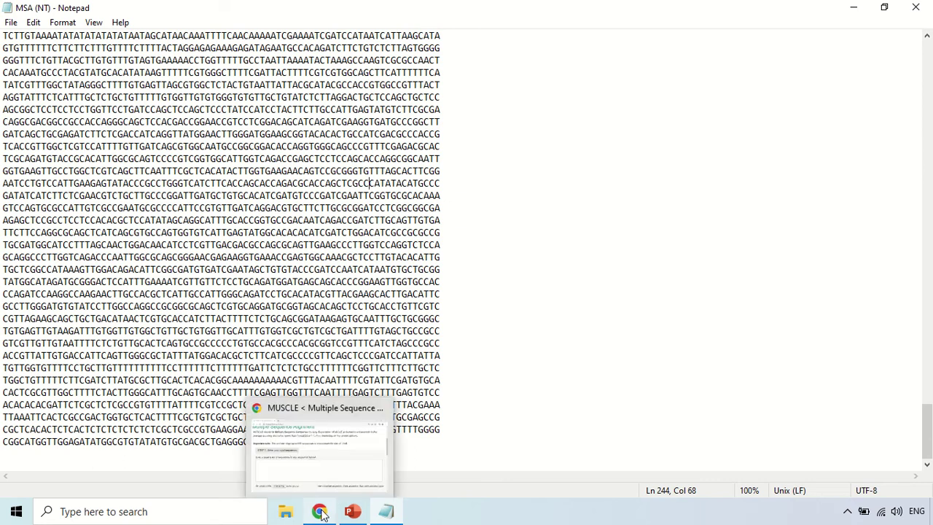
Step: Paste the copied DNA sequences into the MUSCLE STEP 1 box and scroll down to STEP 2
{"action": "left_click", "coordinate": [320, 514]}
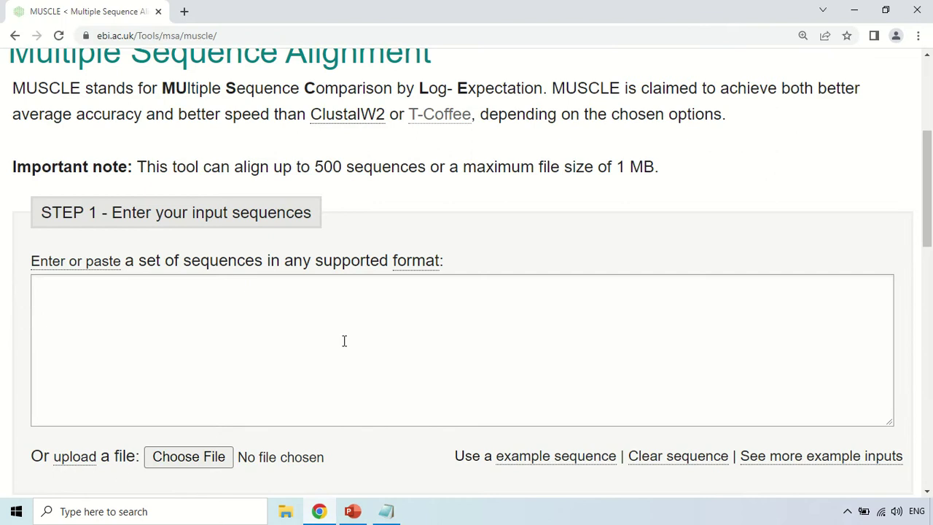
{"action": "scroll", "coordinate": [344, 341], "scroll_direction": "down", "scroll_amount": 1}
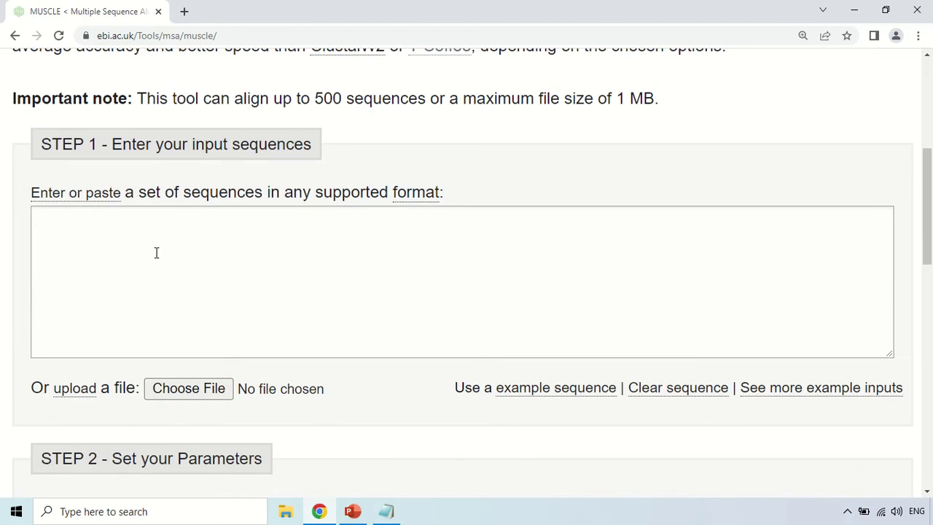
{"action": "right_click", "coordinate": [206, 250]}
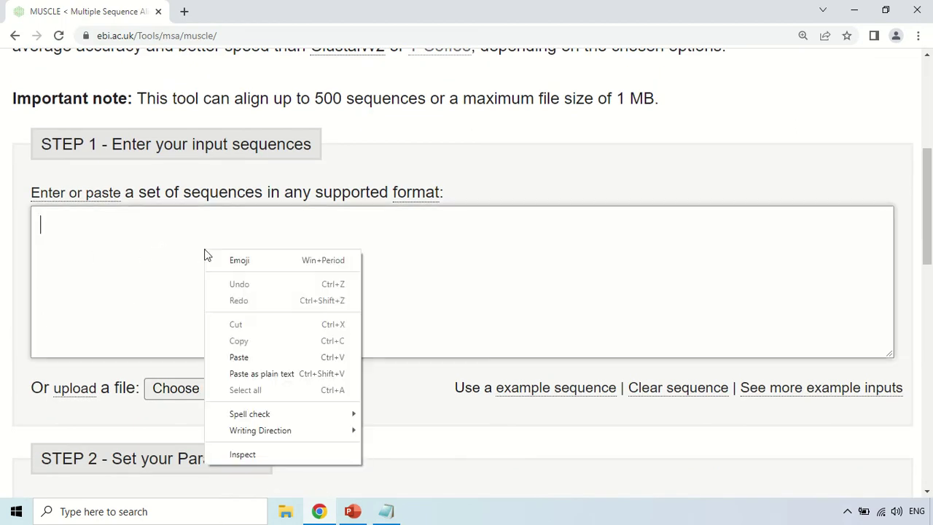
{"action": "left_click", "coordinate": [255, 356]}
{"action": "scroll", "coordinate": [324, 232], "scroll_direction": "down", "scroll_amount": 1}
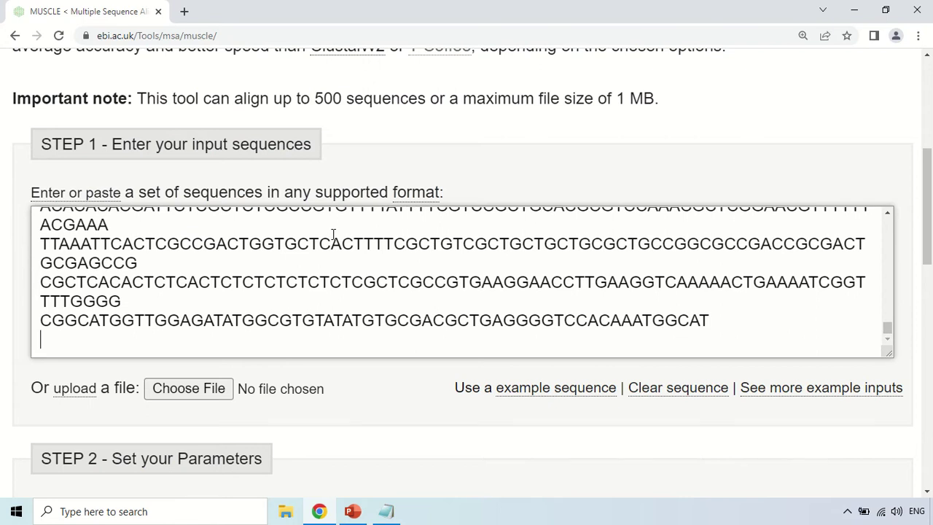
{"action": "scroll", "coordinate": [2, 264], "scroll_direction": "down", "scroll_amount": 1}
{"action": "scroll", "coordinate": [2, 264], "scroll_direction": "down", "scroll_amount": 1}
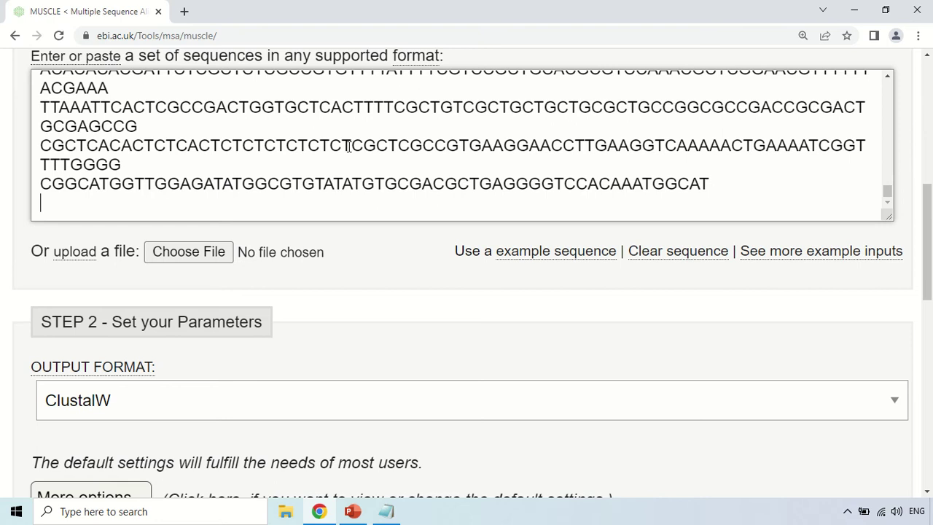
{"action": "left_click", "coordinate": [223, 260]}
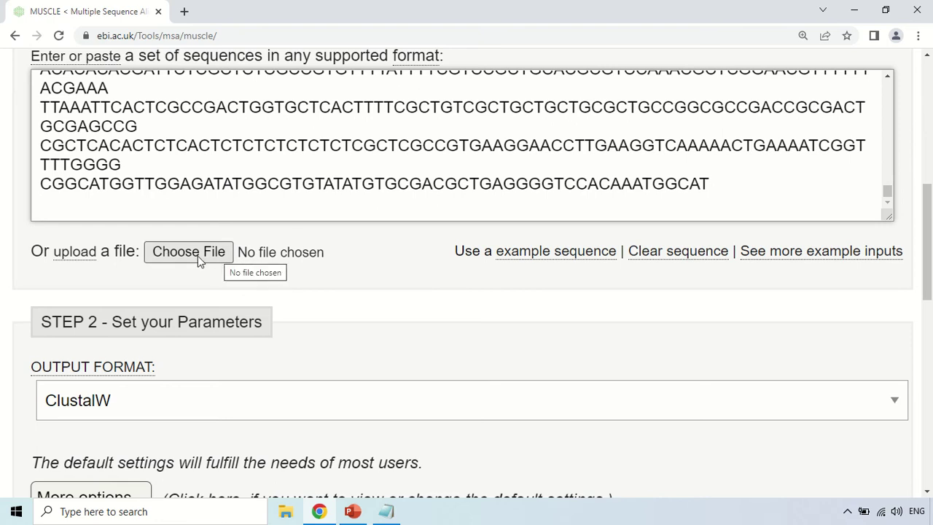
{"action": "scroll", "coordinate": [350, 244], "scroll_direction": "down", "scroll_amount": 2}
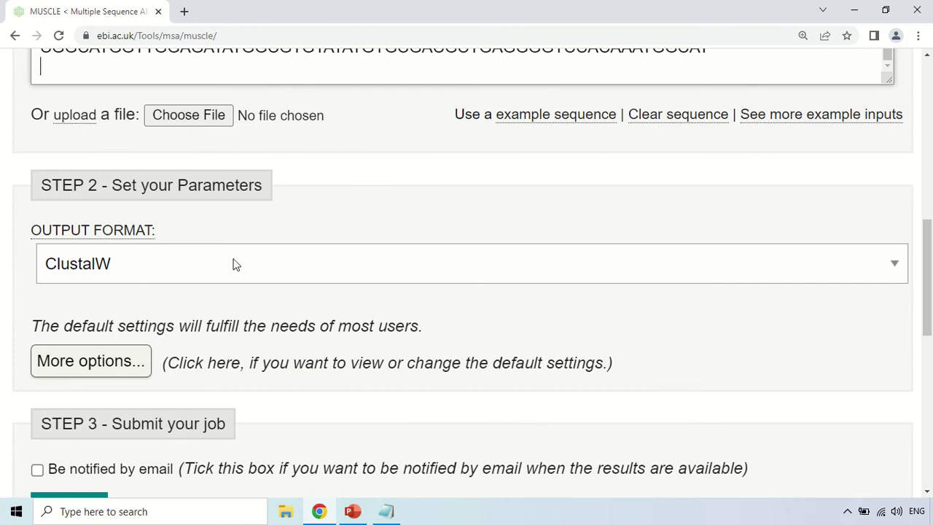
Step: Leave the output format at ClustalW and tick 'Be notified by email' in STEP 3
{"action": "left_click", "coordinate": [351, 266]}
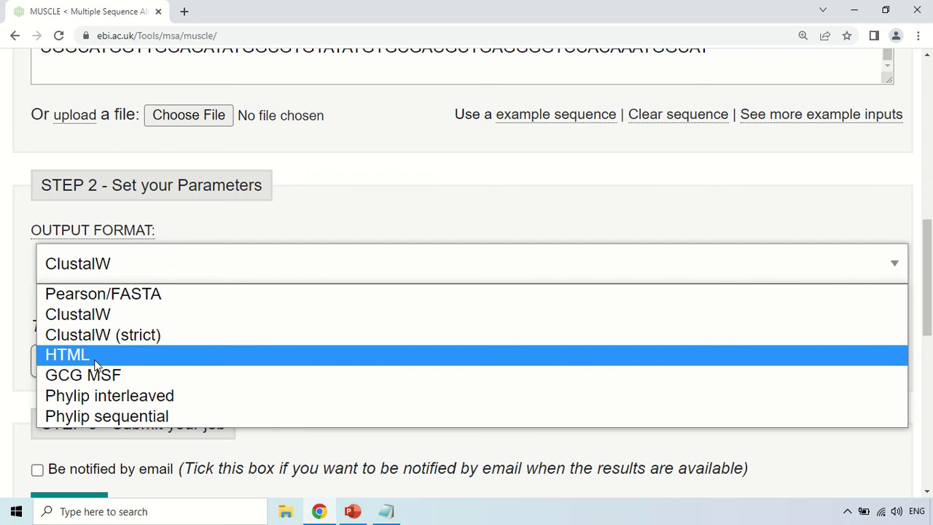
{"action": "left_click", "coordinate": [78, 318]}
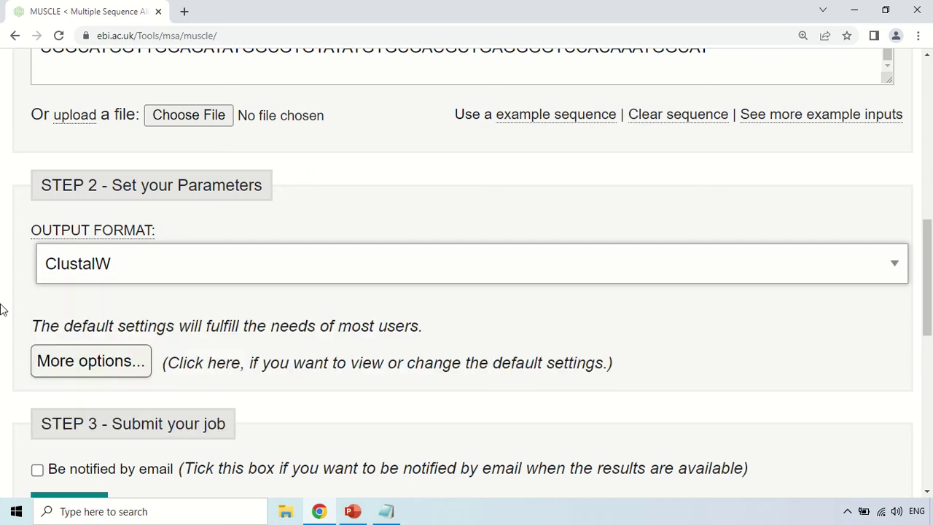
{"action": "scroll", "coordinate": [460, 335], "scroll_direction": "down", "scroll_amount": 1}
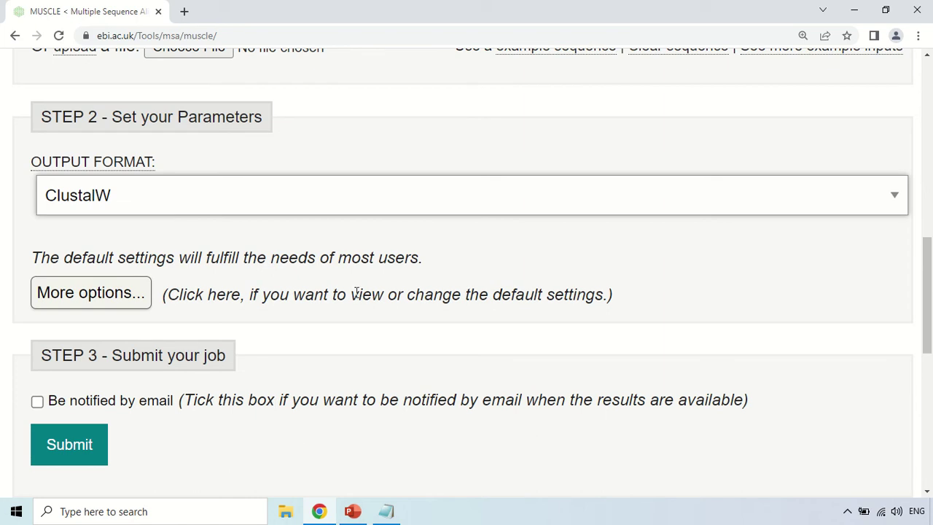
{"action": "scroll", "coordinate": [359, 295], "scroll_direction": "down", "scroll_amount": 2}
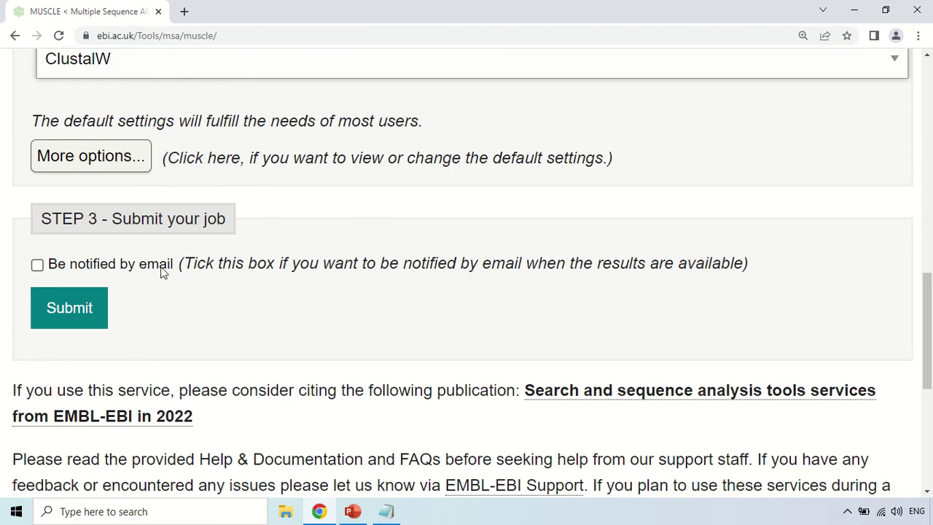
{"action": "left_click", "coordinate": [37, 265]}
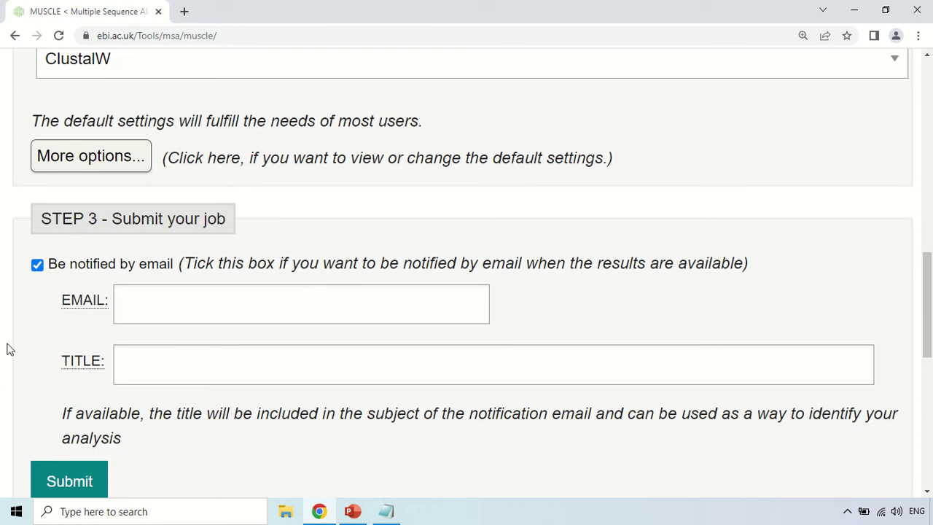
Step: Untick 'Be notified by email', recheck the sequences, and submit the alignment job
{"action": "left_click", "coordinate": [37, 266]}
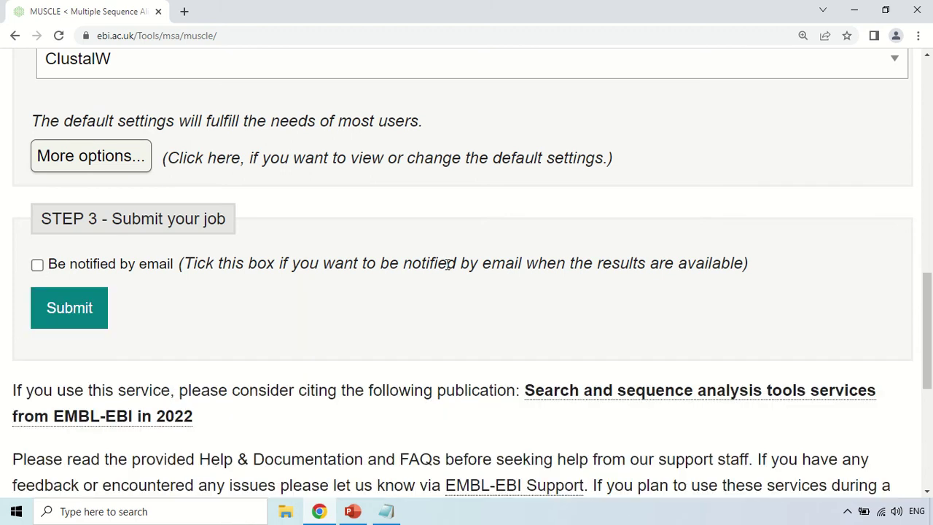
{"action": "scroll", "coordinate": [348, 306], "scroll_direction": "up", "scroll_amount": 5}
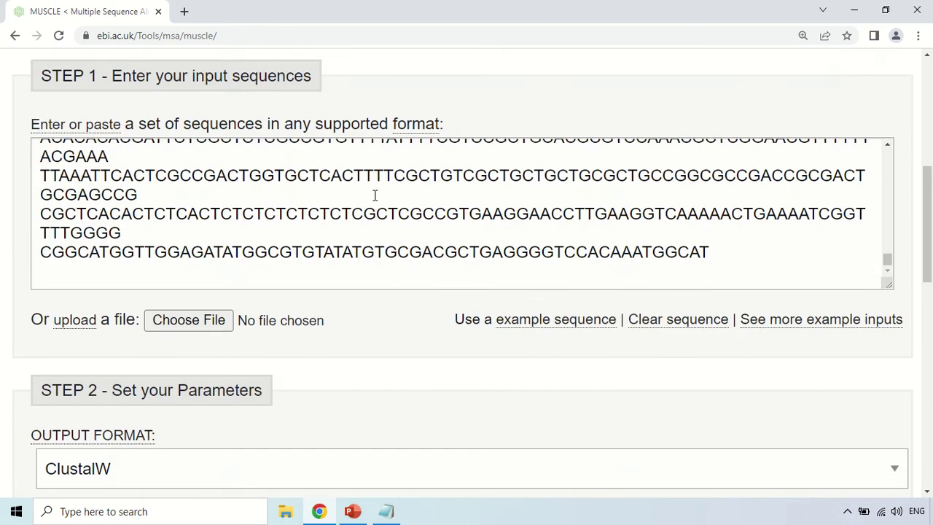
{"action": "scroll", "coordinate": [376, 197], "scroll_direction": "down", "scroll_amount": 2}
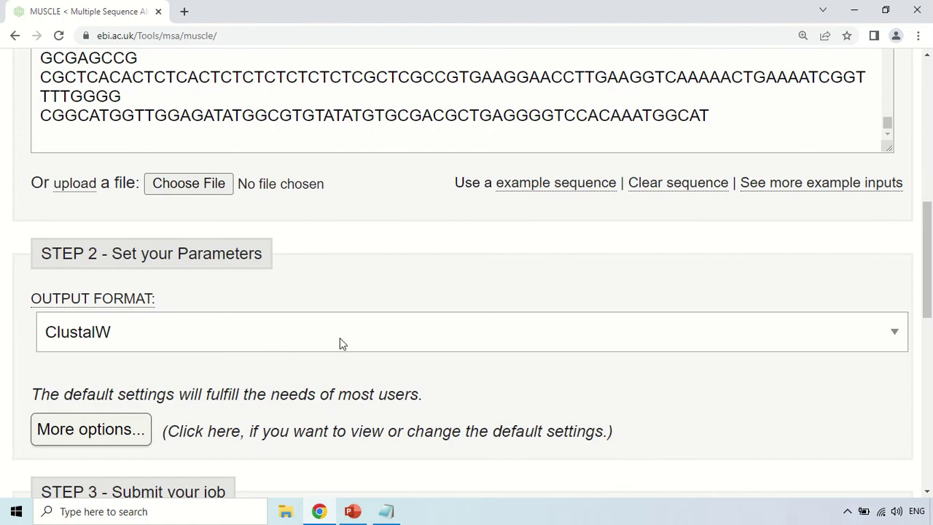
{"action": "scroll", "coordinate": [341, 344], "scroll_direction": "down", "scroll_amount": 3}
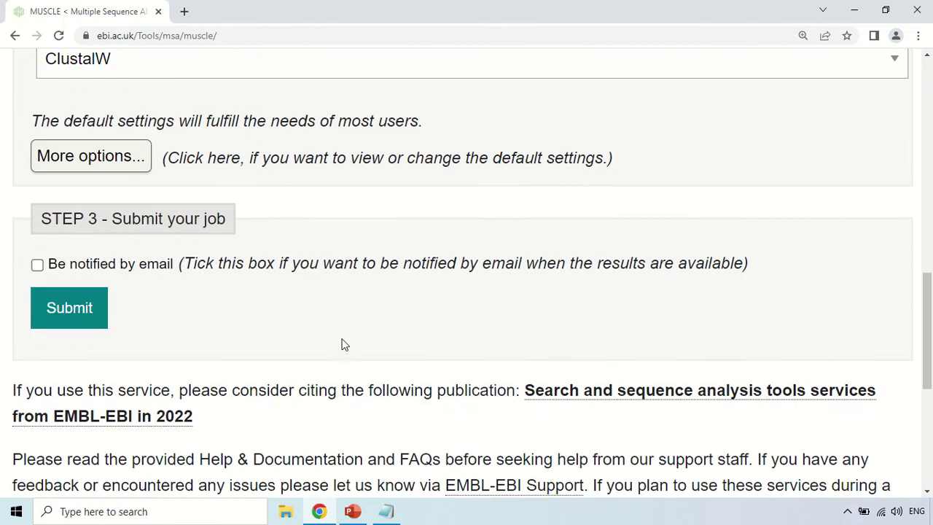
{"action": "left_click", "coordinate": [66, 312]}
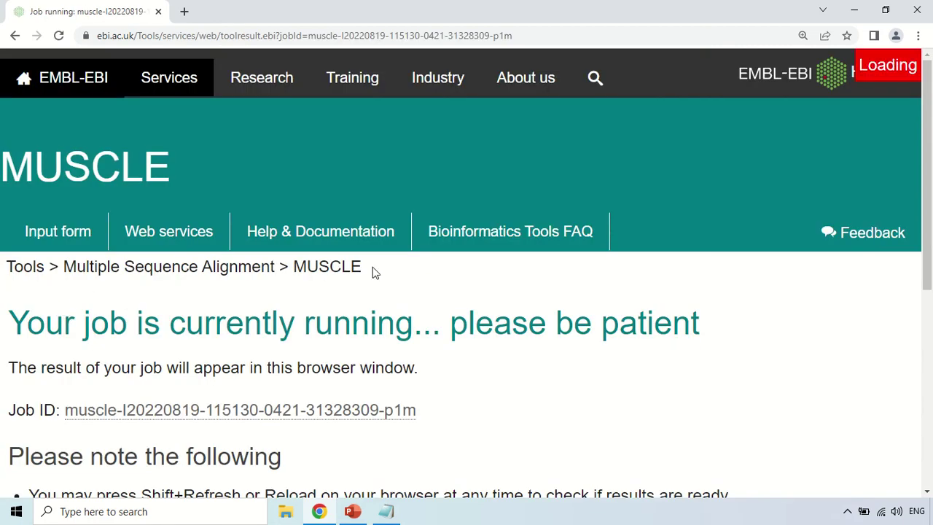
Step: Select the Job ID while the job runs, then scroll through the finished CLUSTAL alignment
{"action": "scroll", "coordinate": [373, 266], "scroll_direction": "down", "scroll_amount": 1}
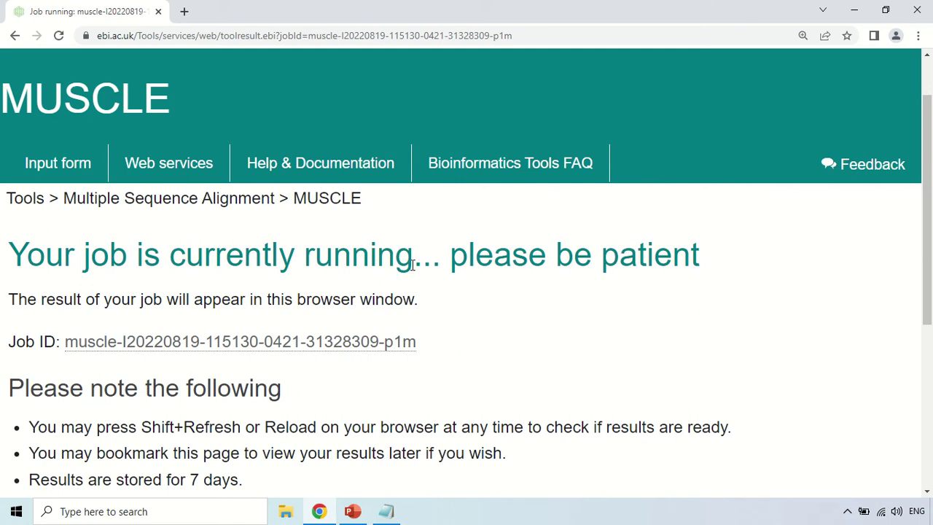
{"action": "scroll", "coordinate": [401, 266], "scroll_direction": "down", "scroll_amount": 1}
{"action": "left_click_drag", "start_coordinate": [430, 284], "coordinate": [62, 282]}
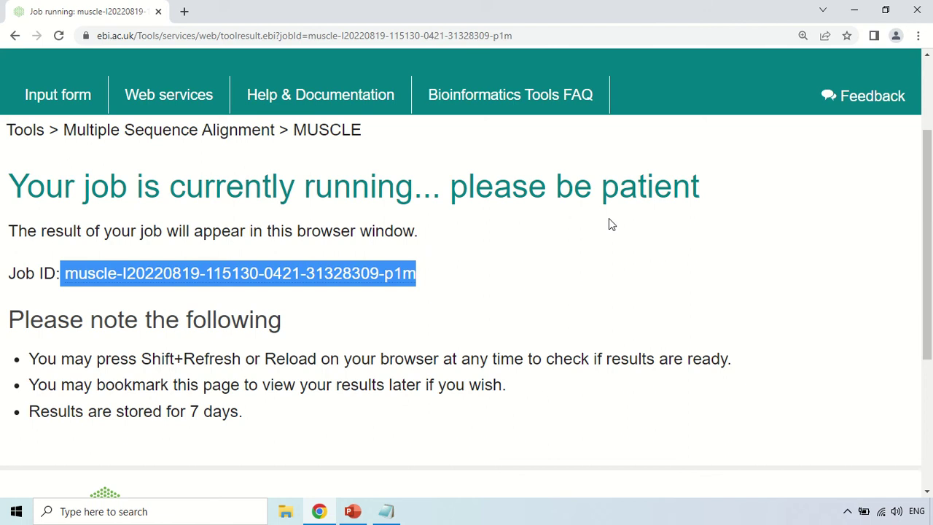
{"action": "scroll", "coordinate": [598, 239], "scroll_direction": "down", "scroll_amount": 1}
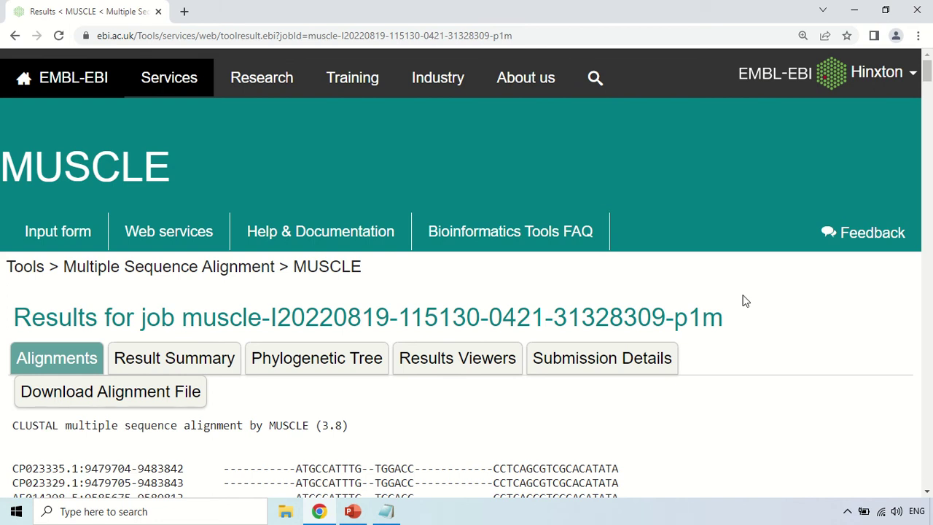
{"action": "scroll", "coordinate": [745, 301], "scroll_direction": "down", "scroll_amount": 1}
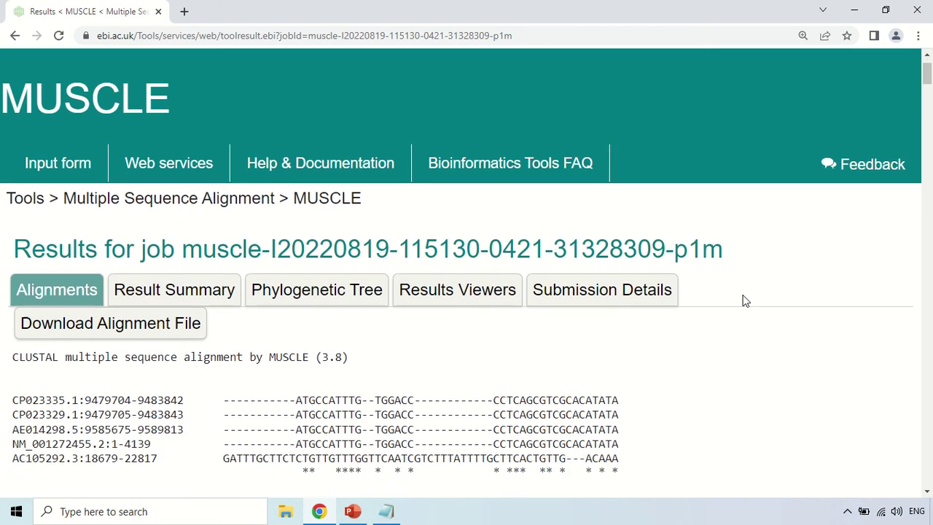
{"action": "scroll", "coordinate": [745, 301], "scroll_direction": "down", "scroll_amount": 1}
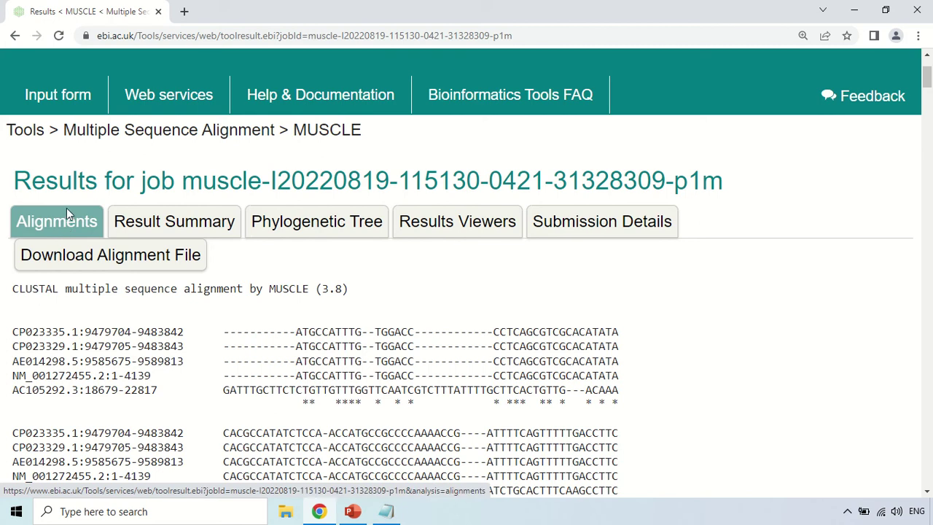
{"action": "scroll", "coordinate": [88, 310], "scroll_direction": "down", "scroll_amount": 3}
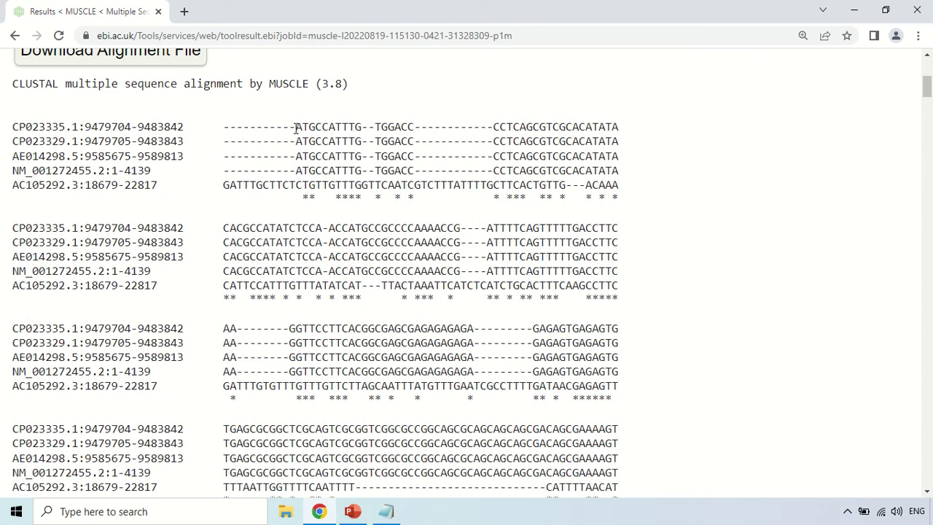
Step: Zoom Chrome to 200% and highlight the first two sequence accession names, including CP023329.1
{"action": "key", "text": "ctrl+plus"}
{"action": "key", "text": "ctrl+plus"}
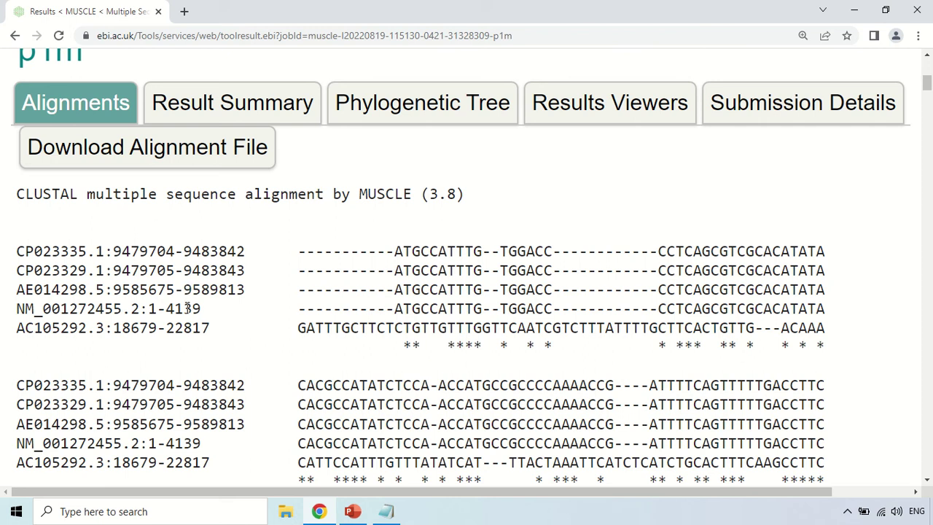
{"action": "left_click_drag", "start_coordinate": [17, 254], "coordinate": [99, 253]}
{"action": "left_click_drag", "start_coordinate": [21, 271], "coordinate": [107, 271]}
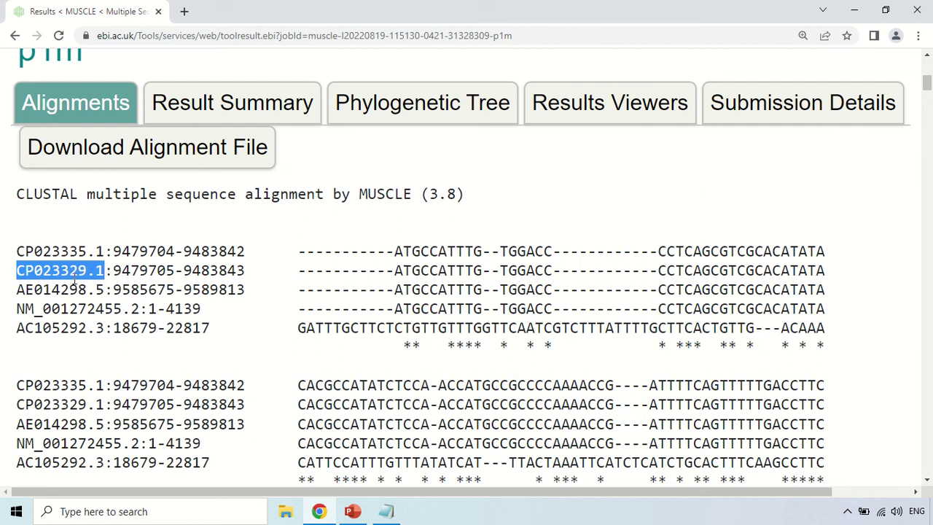
{"action": "left_click", "coordinate": [37, 290]}
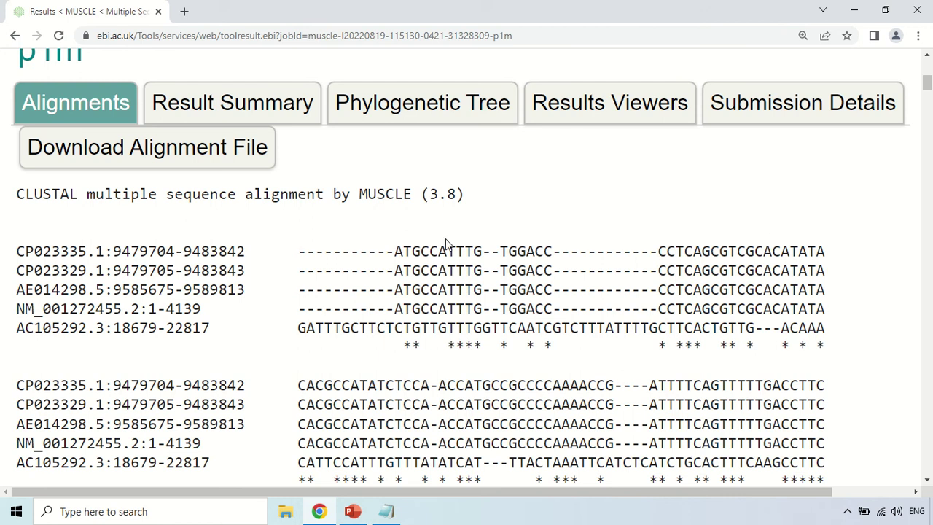
{"action": "scroll", "coordinate": [447, 244], "scroll_direction": "down", "scroll_amount": 1}
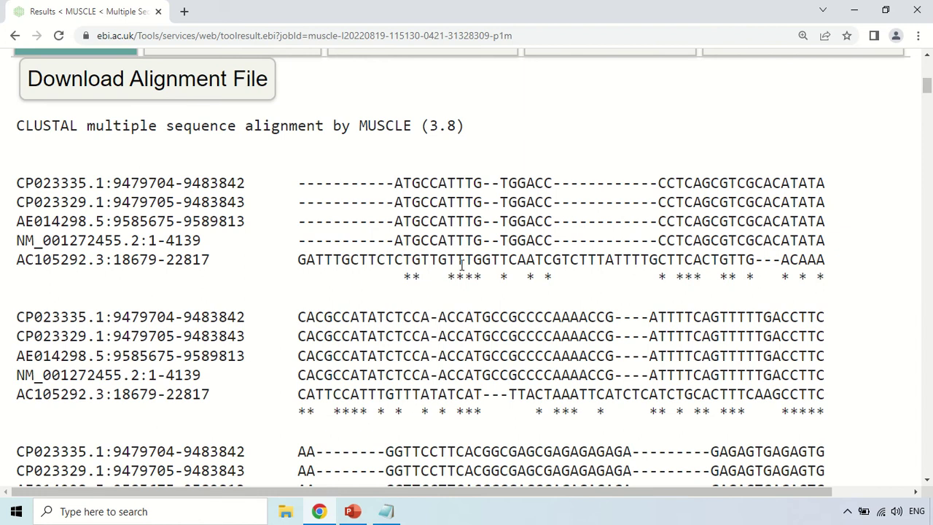
{"action": "left_click_drag", "start_coordinate": [448, 277], "coordinate": [482, 277]}
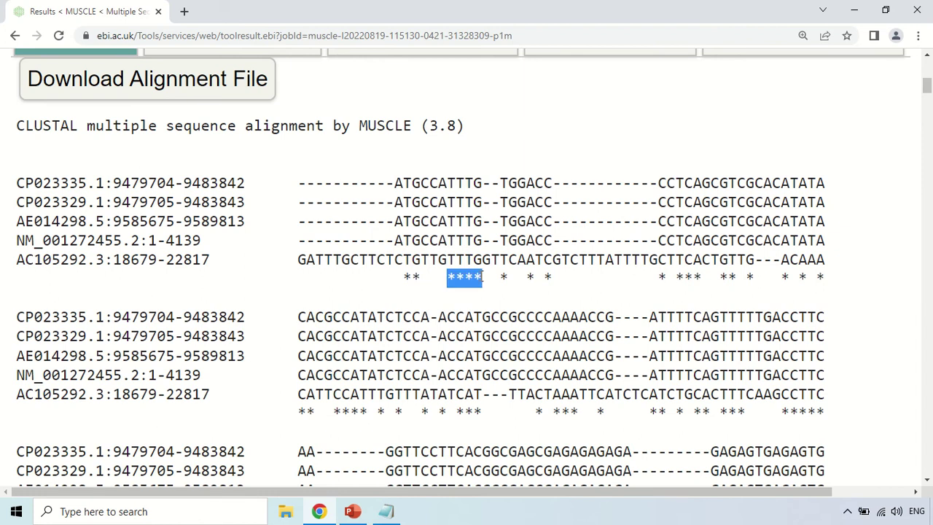
{"action": "left_click", "coordinate": [443, 285]}
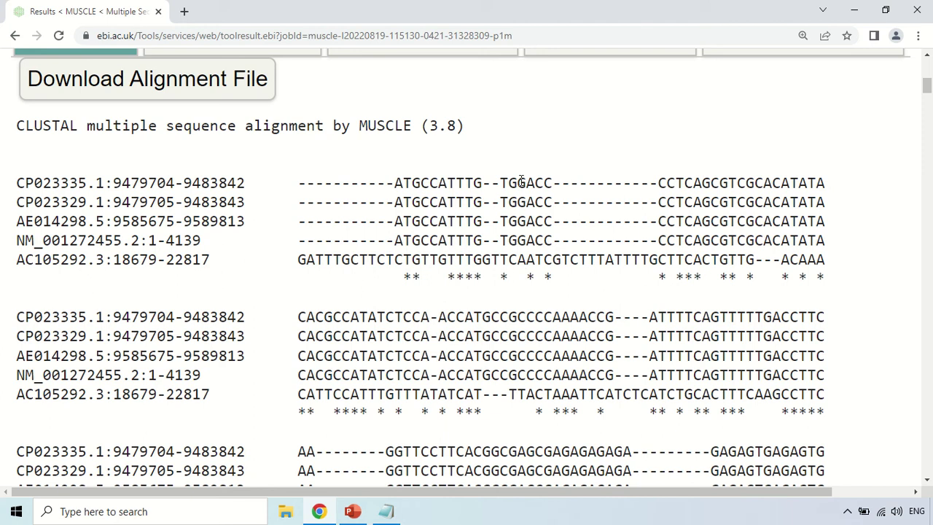
{"action": "left_click_drag", "start_coordinate": [506, 263], "coordinate": [501, 261]}
{"action": "left_click", "coordinate": [509, 241]}
{"action": "left_click_drag", "start_coordinate": [507, 275], "coordinate": [503, 261]}
{"action": "left_click", "coordinate": [507, 260]}
{"action": "left_click", "coordinate": [508, 271]}
{"action": "left_click_drag", "start_coordinate": [447, 275], "coordinate": [482, 277]}
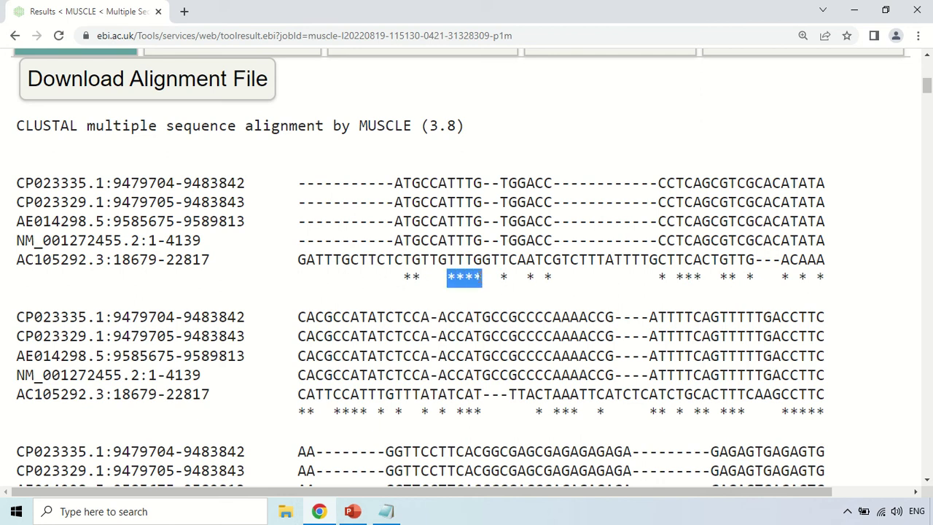
{"action": "left_click", "coordinate": [451, 259]}
{"action": "left_click_drag", "start_coordinate": [451, 259], "coordinate": [483, 259]}
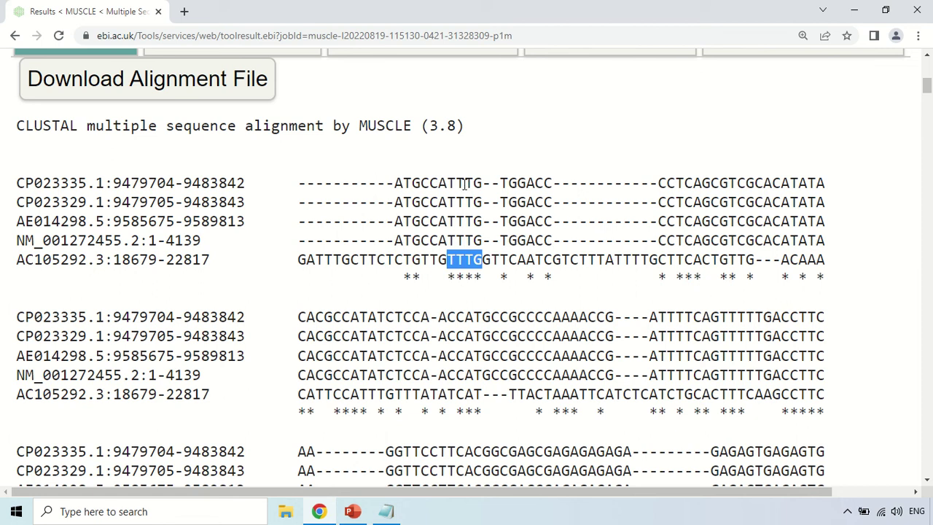
{"action": "left_click", "coordinate": [461, 283]}
{"action": "double_click", "coordinate": [449, 275]}
{"action": "left_click", "coordinate": [463, 297]}
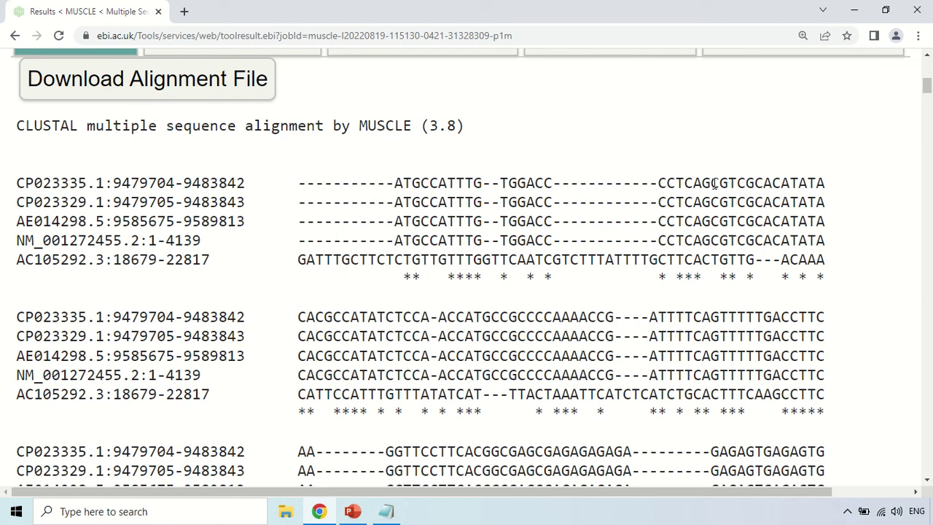
{"action": "left_click_drag", "start_coordinate": [298, 184], "coordinate": [394, 184]}
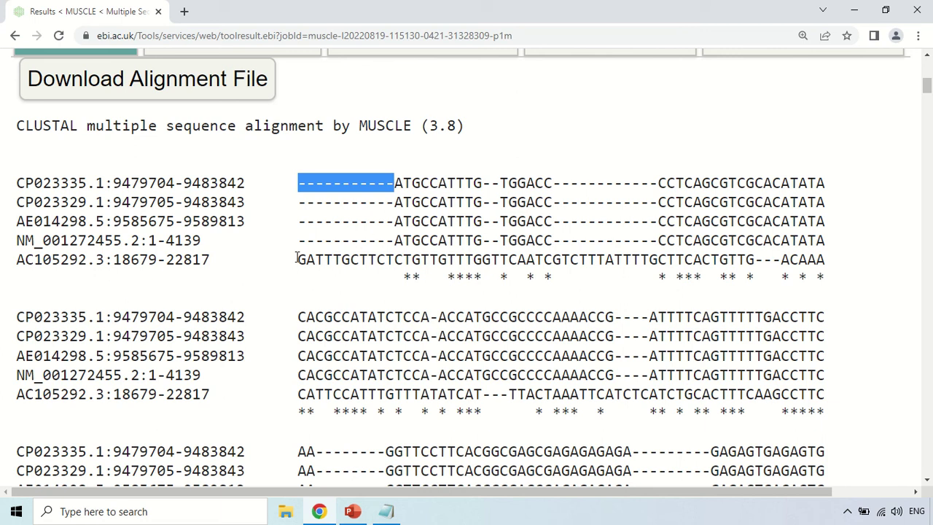
{"action": "left_click_drag", "start_coordinate": [297, 260], "coordinate": [306, 260]}
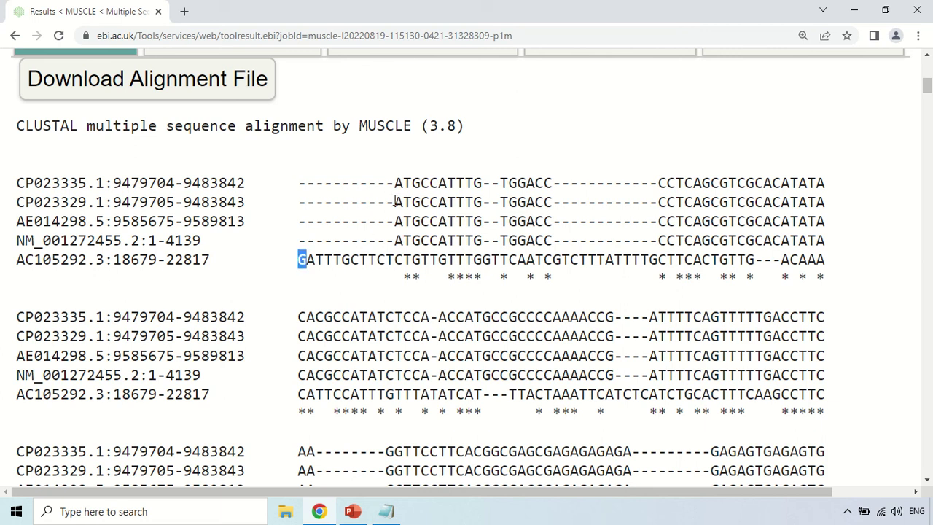
{"action": "left_click", "coordinate": [470, 283]}
{"action": "double_click", "coordinate": [470, 283]}
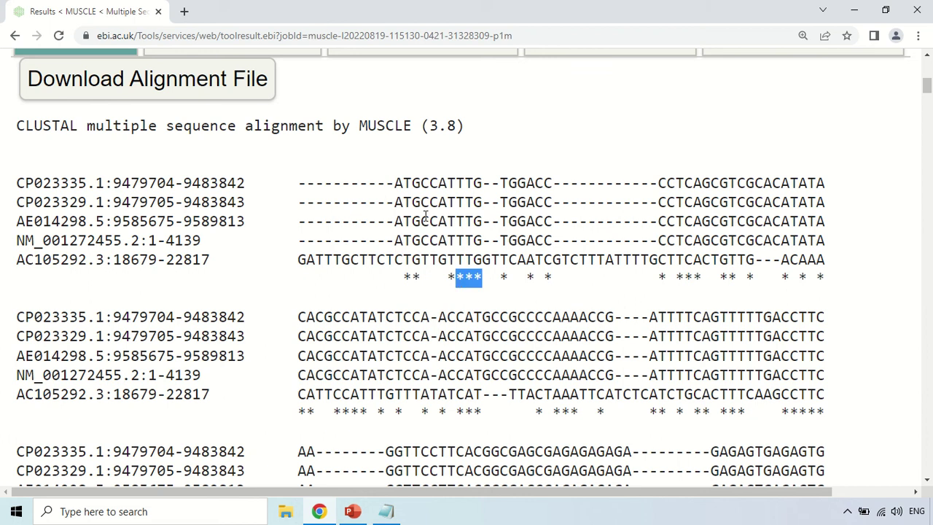
{"action": "left_click", "coordinate": [449, 197]}
{"action": "scroll", "coordinate": [456, 201], "scroll_direction": "down", "scroll_amount": 4}
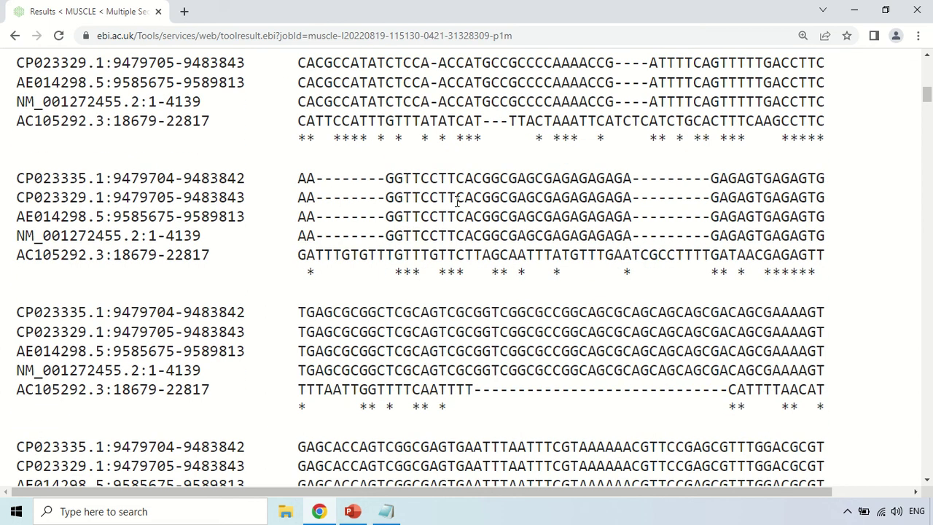
{"action": "scroll", "coordinate": [468, 219], "scroll_direction": "down", "scroll_amount": 4}
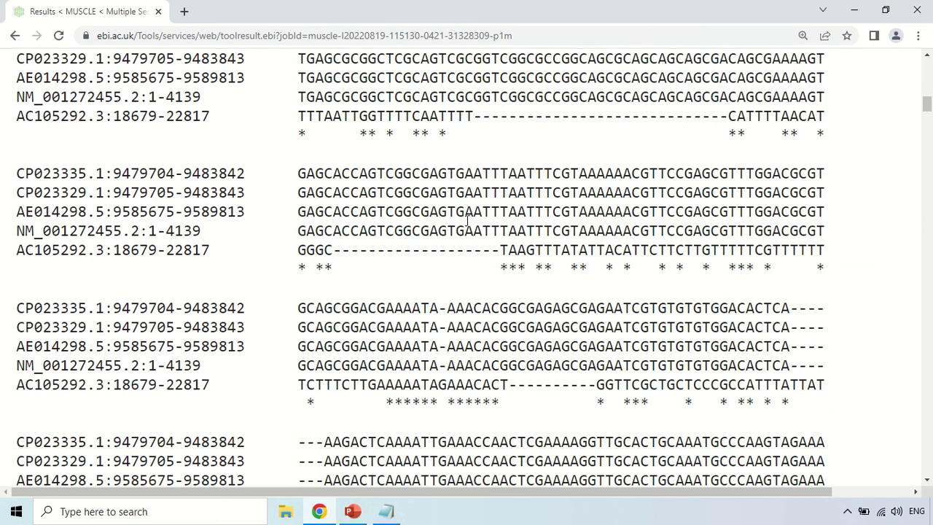
{"action": "scroll", "coordinate": [467, 218], "scroll_direction": "down", "scroll_amount": 10}
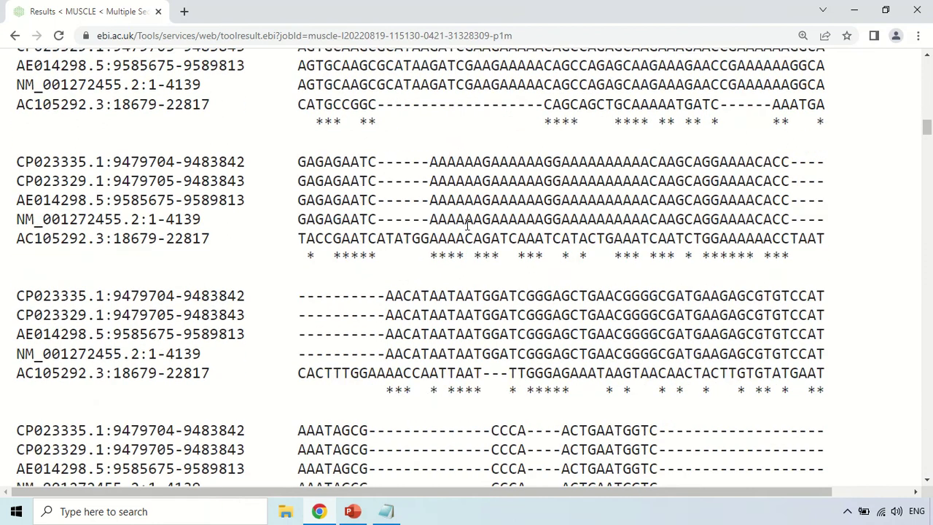
{"action": "scroll", "coordinate": [468, 226], "scroll_direction": "up", "scroll_amount": 15}
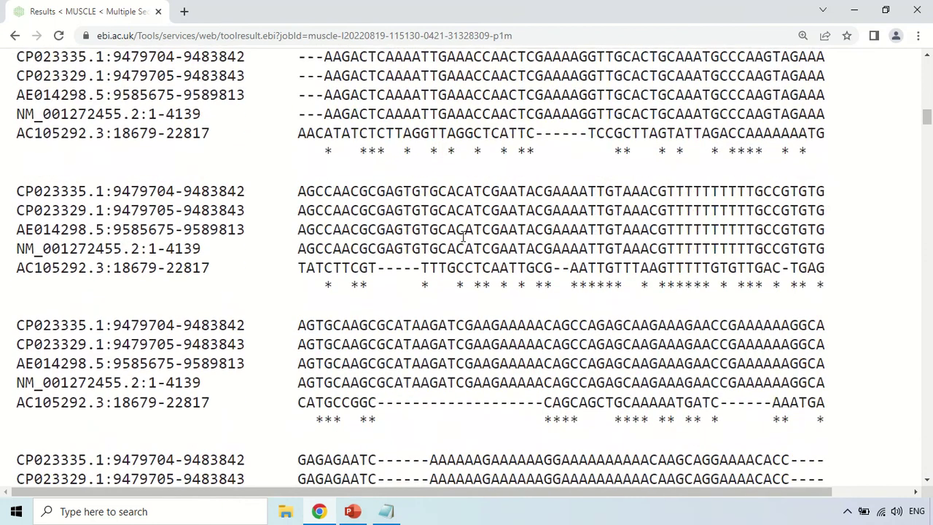
{"action": "scroll", "coordinate": [462, 237], "scroll_direction": "up", "scroll_amount": 5}
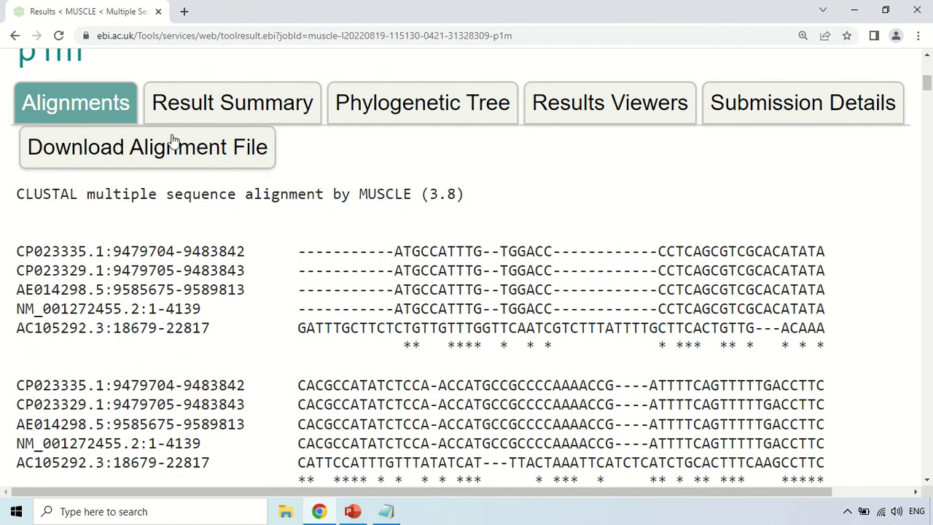
{"action": "left_click", "coordinate": [240, 106]}
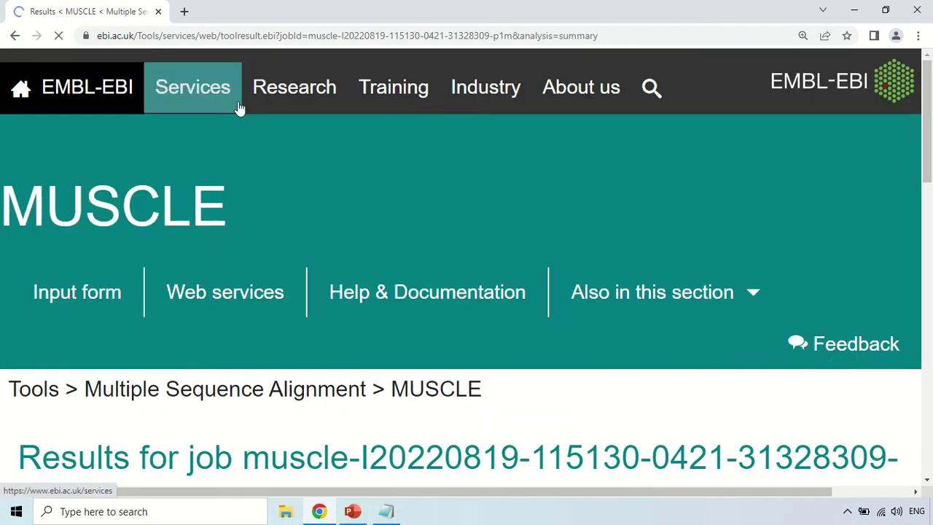
Step: Zoom out, view the .input FASTA file from the Result Summary, and return to the summary
{"action": "key", "text": "ctrl+minus"}
{"action": "key", "text": "ctrl+minus"}
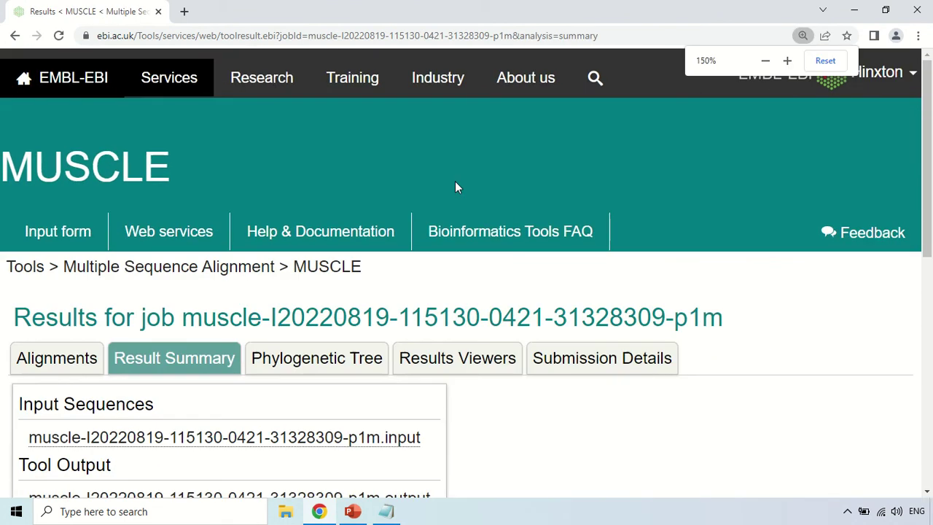
{"action": "scroll", "coordinate": [455, 187], "scroll_direction": "down", "scroll_amount": 3}
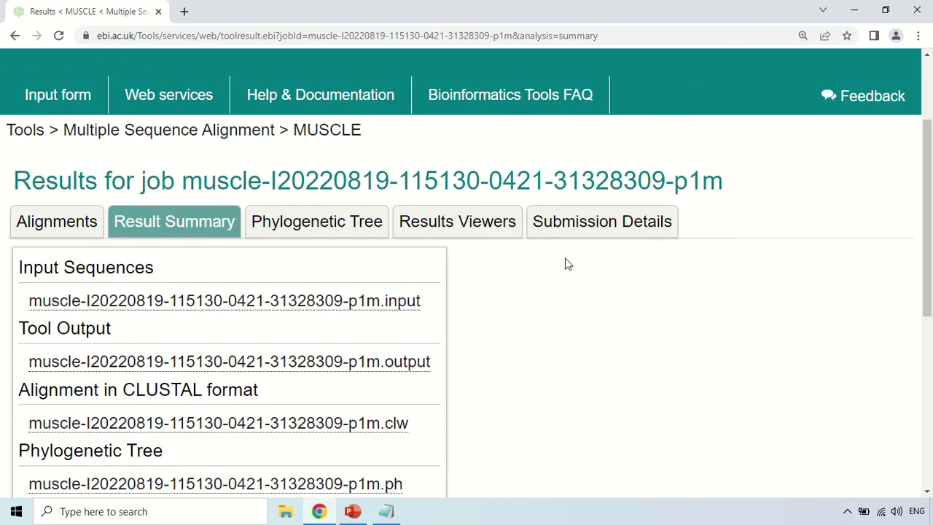
{"action": "scroll", "coordinate": [570, 264], "scroll_direction": "down", "scroll_amount": 1}
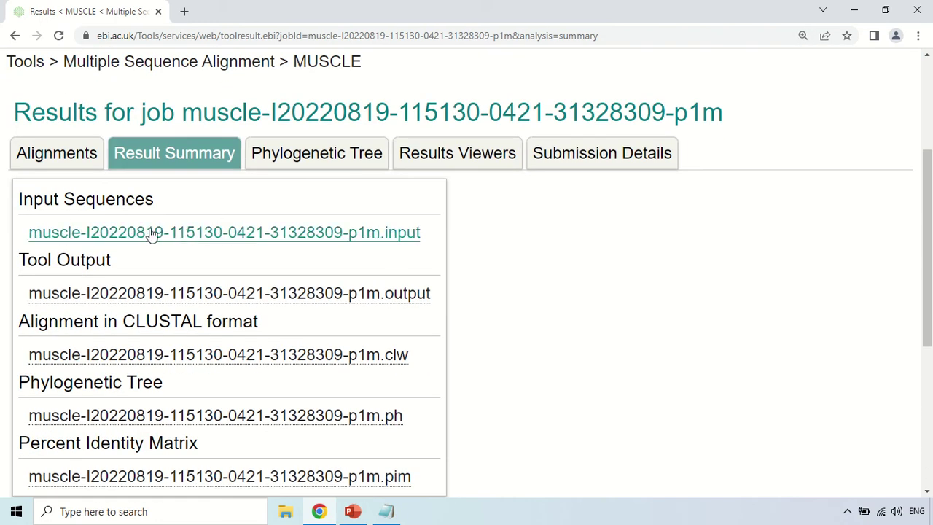
{"action": "left_click", "coordinate": [229, 233]}
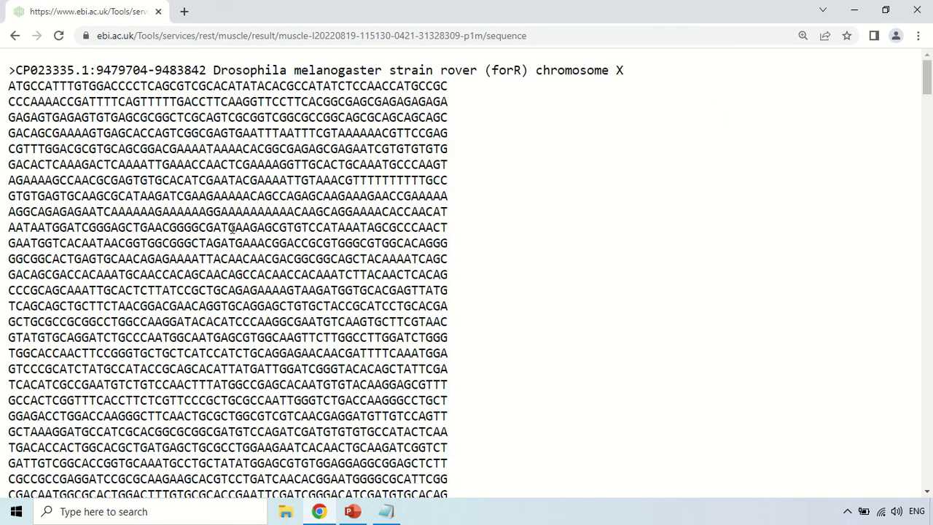
{"action": "scroll", "coordinate": [232, 228], "scroll_direction": "down", "scroll_amount": 15}
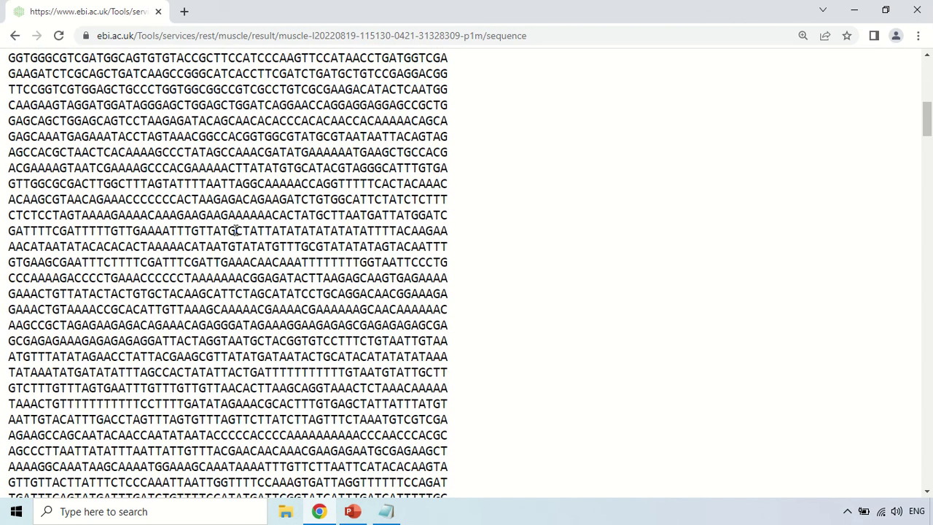
{"action": "scroll", "coordinate": [236, 230], "scroll_direction": "up", "scroll_amount": 10}
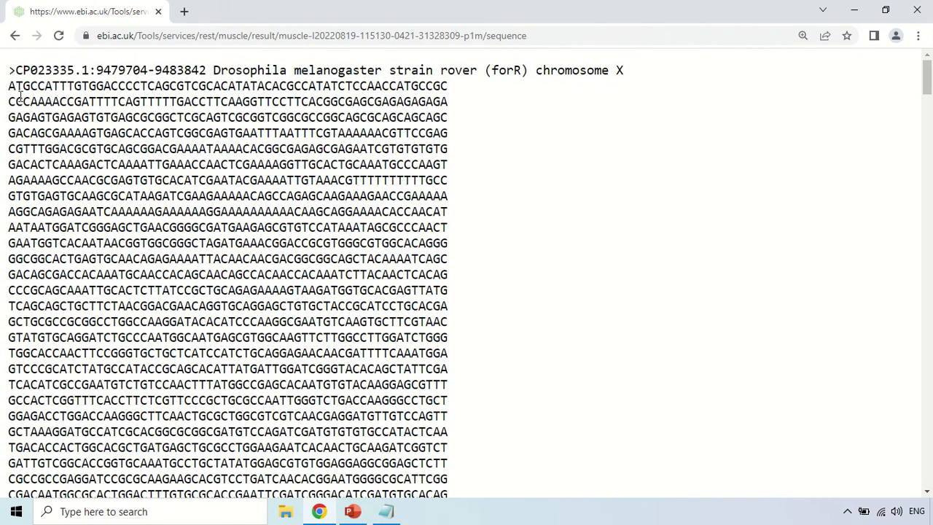
{"action": "left_click", "coordinate": [15, 35]}
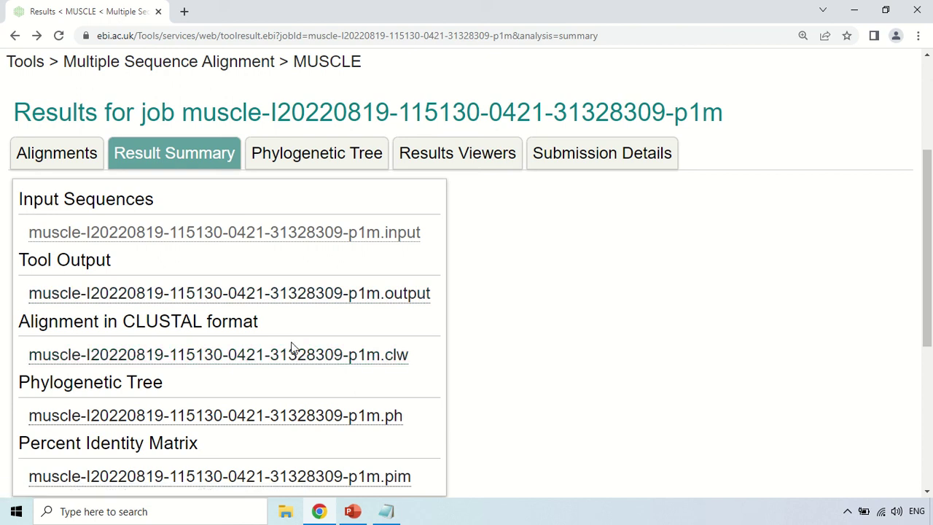
Step: Show the Phylogenetic Tree tab and highlight the first leaf's accession, coordinates and distance
{"action": "left_click", "coordinate": [319, 159]}
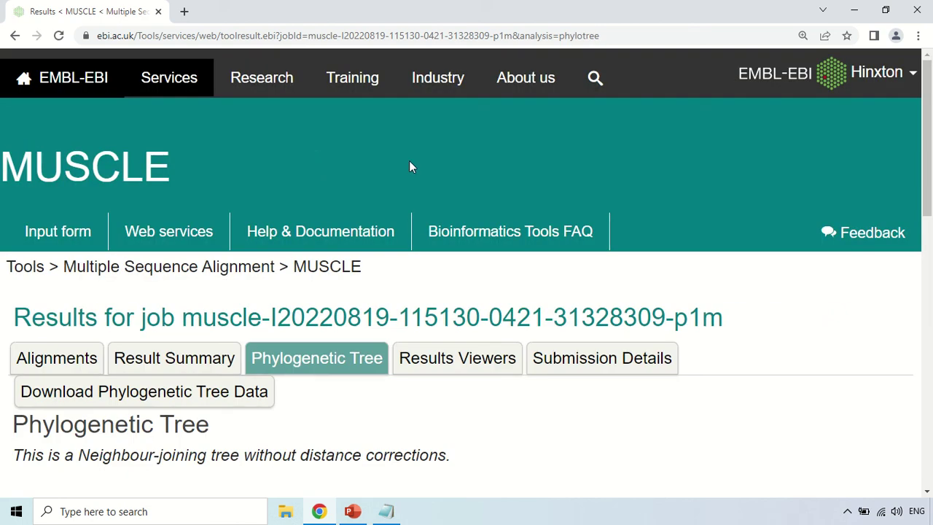
{"action": "scroll", "coordinate": [409, 167], "scroll_direction": "down", "scroll_amount": 2}
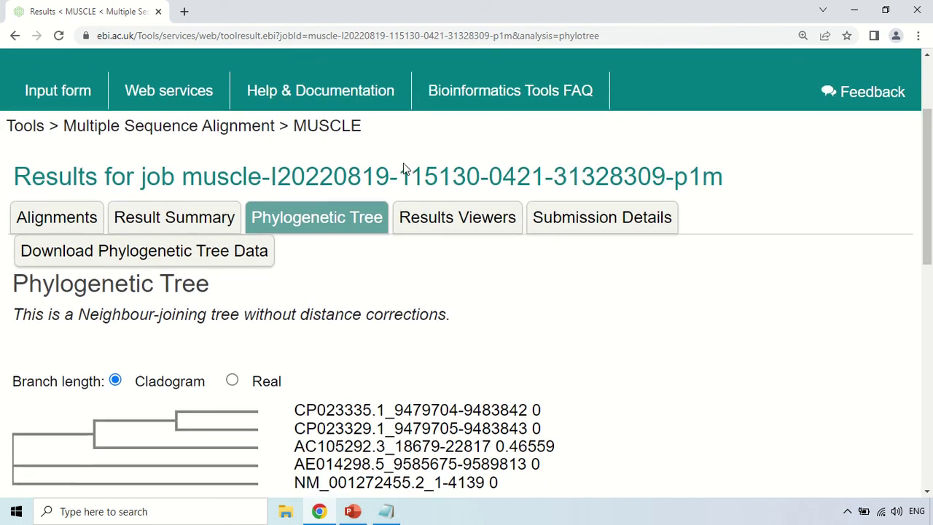
{"action": "scroll", "coordinate": [404, 163], "scroll_direction": "down", "scroll_amount": 2}
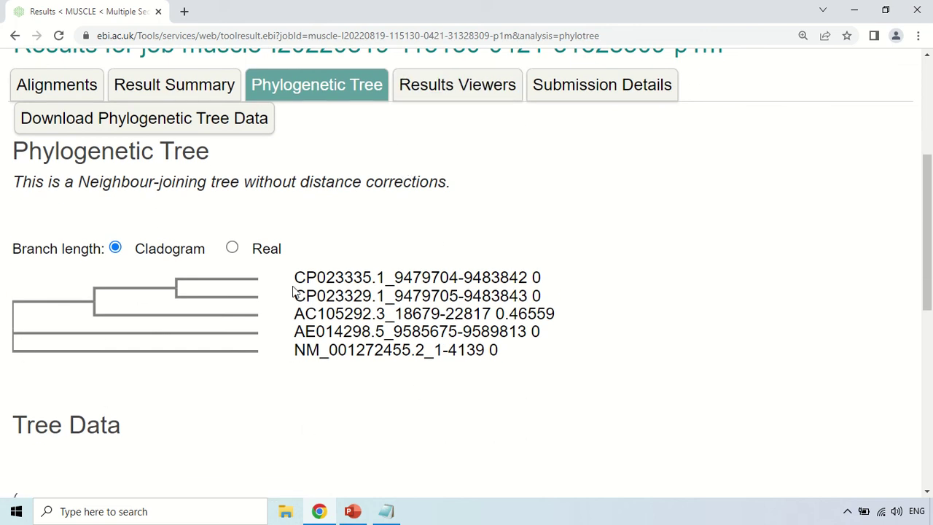
{"action": "left_click_drag", "start_coordinate": [295, 278], "coordinate": [543, 278]}
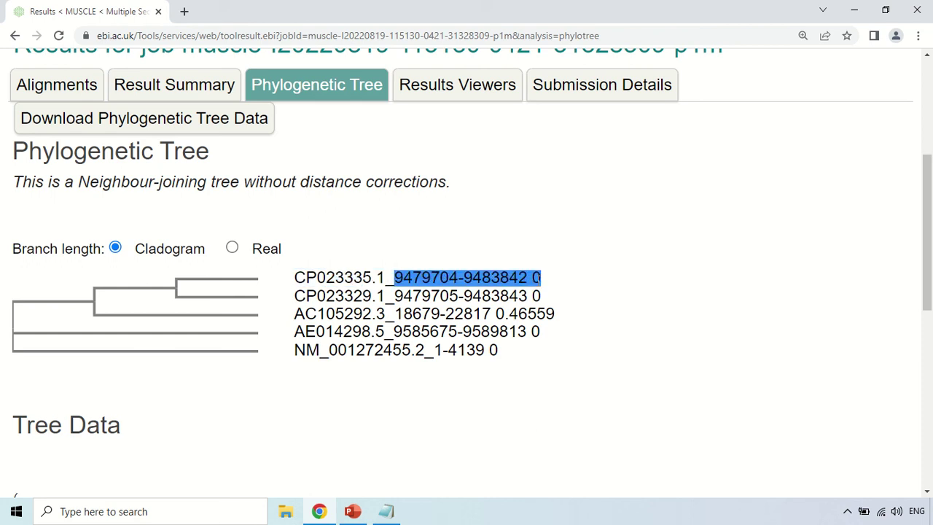
{"action": "left_click", "coordinate": [596, 306]}
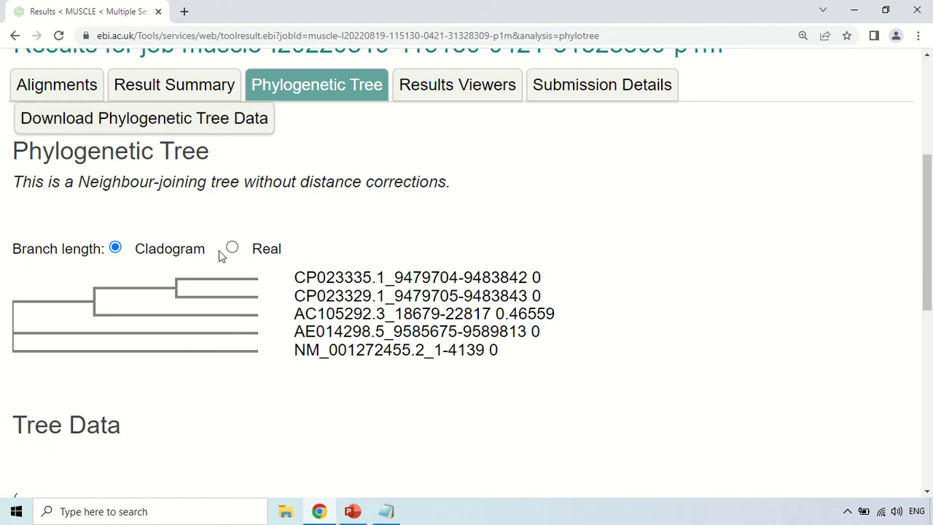
{"action": "scroll", "coordinate": [469, 262], "scroll_direction": "up", "scroll_amount": 2}
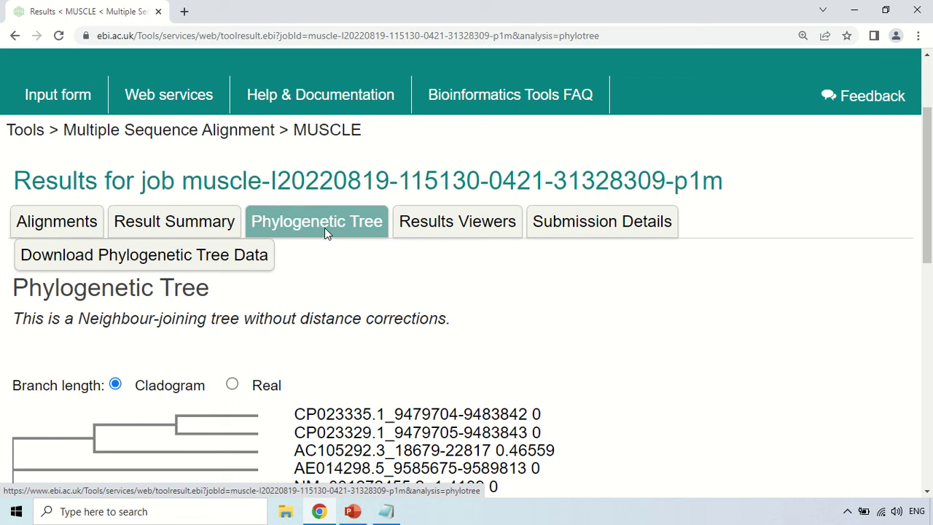
Step: Switch back to the Alignments tab to view the MUSCLE 3.8 CLUSTAL alignment of all five sequences
{"action": "left_click", "coordinate": [46, 226]}
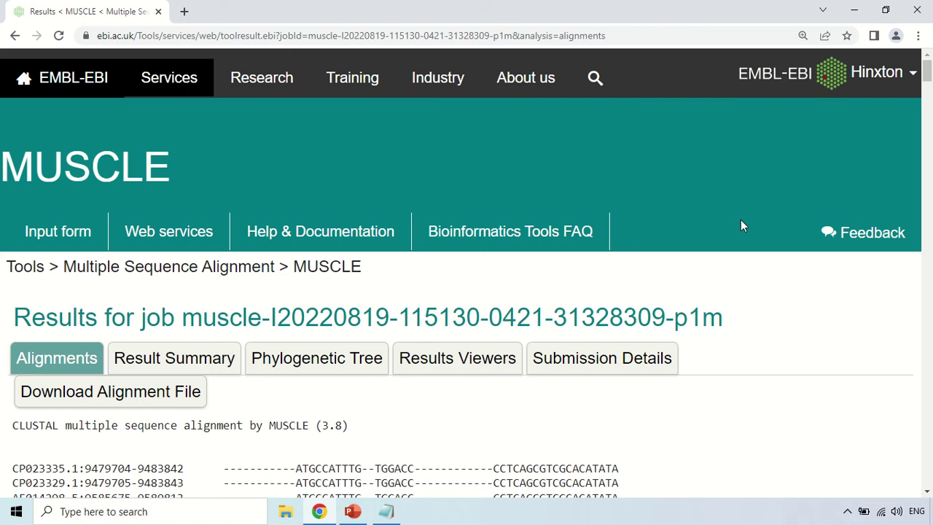
{"action": "scroll", "coordinate": [741, 226], "scroll_direction": "down", "scroll_amount": 1}
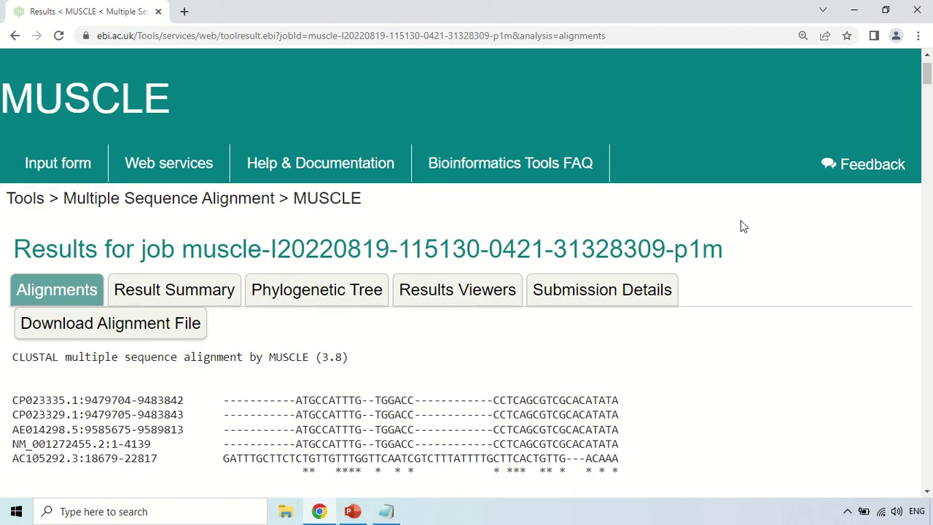